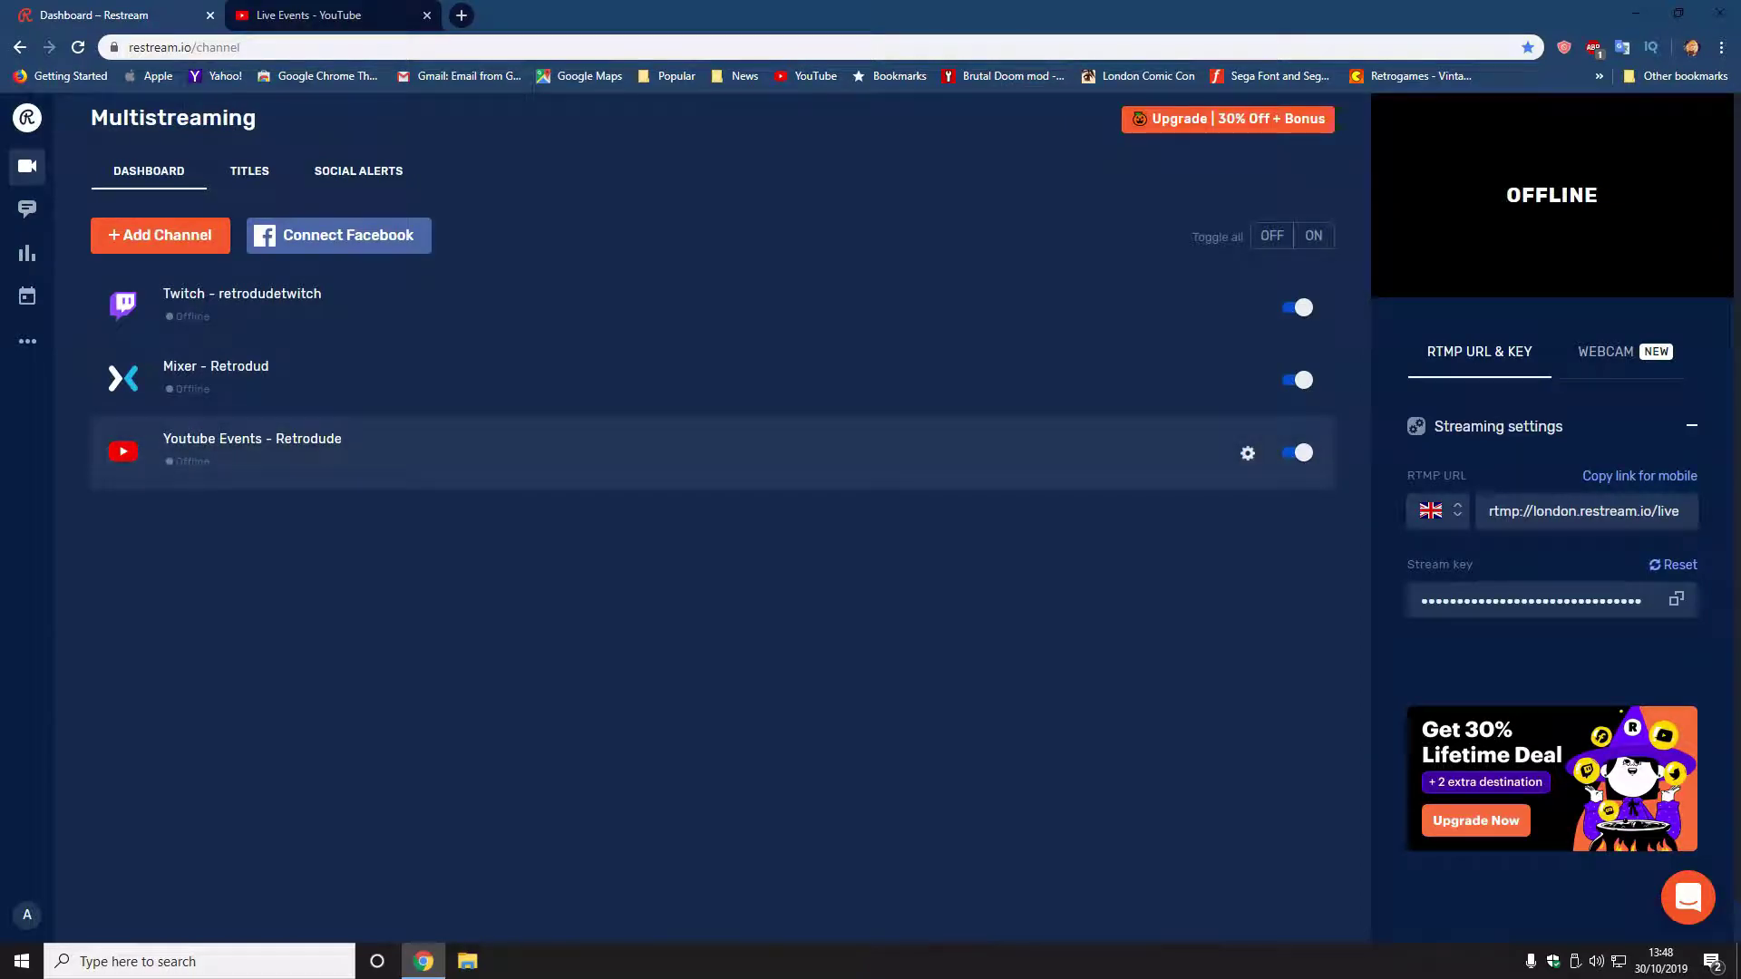
Step: Examine the event choices in the Youtube Events channel's settings and close the settings without saving
{"action": "left_click", "coordinate": [1247, 454]}
{"action": "left_click", "coordinate": [1179, 502]}
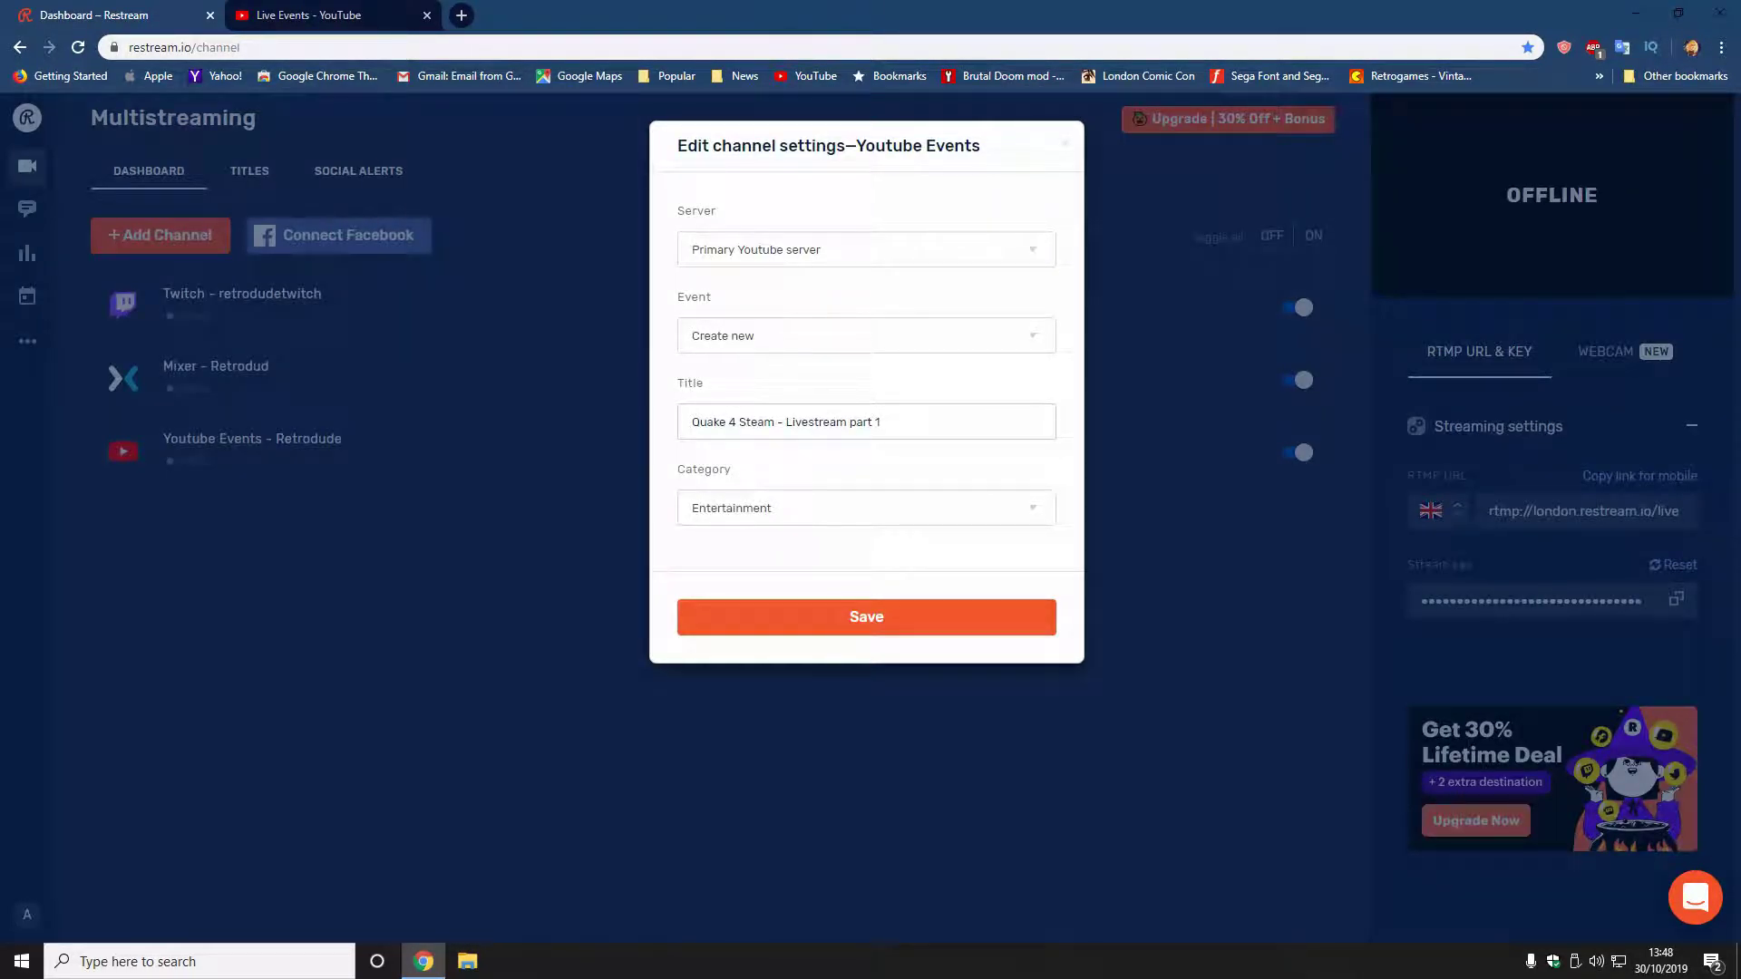
{"action": "left_click", "coordinate": [866, 335]}
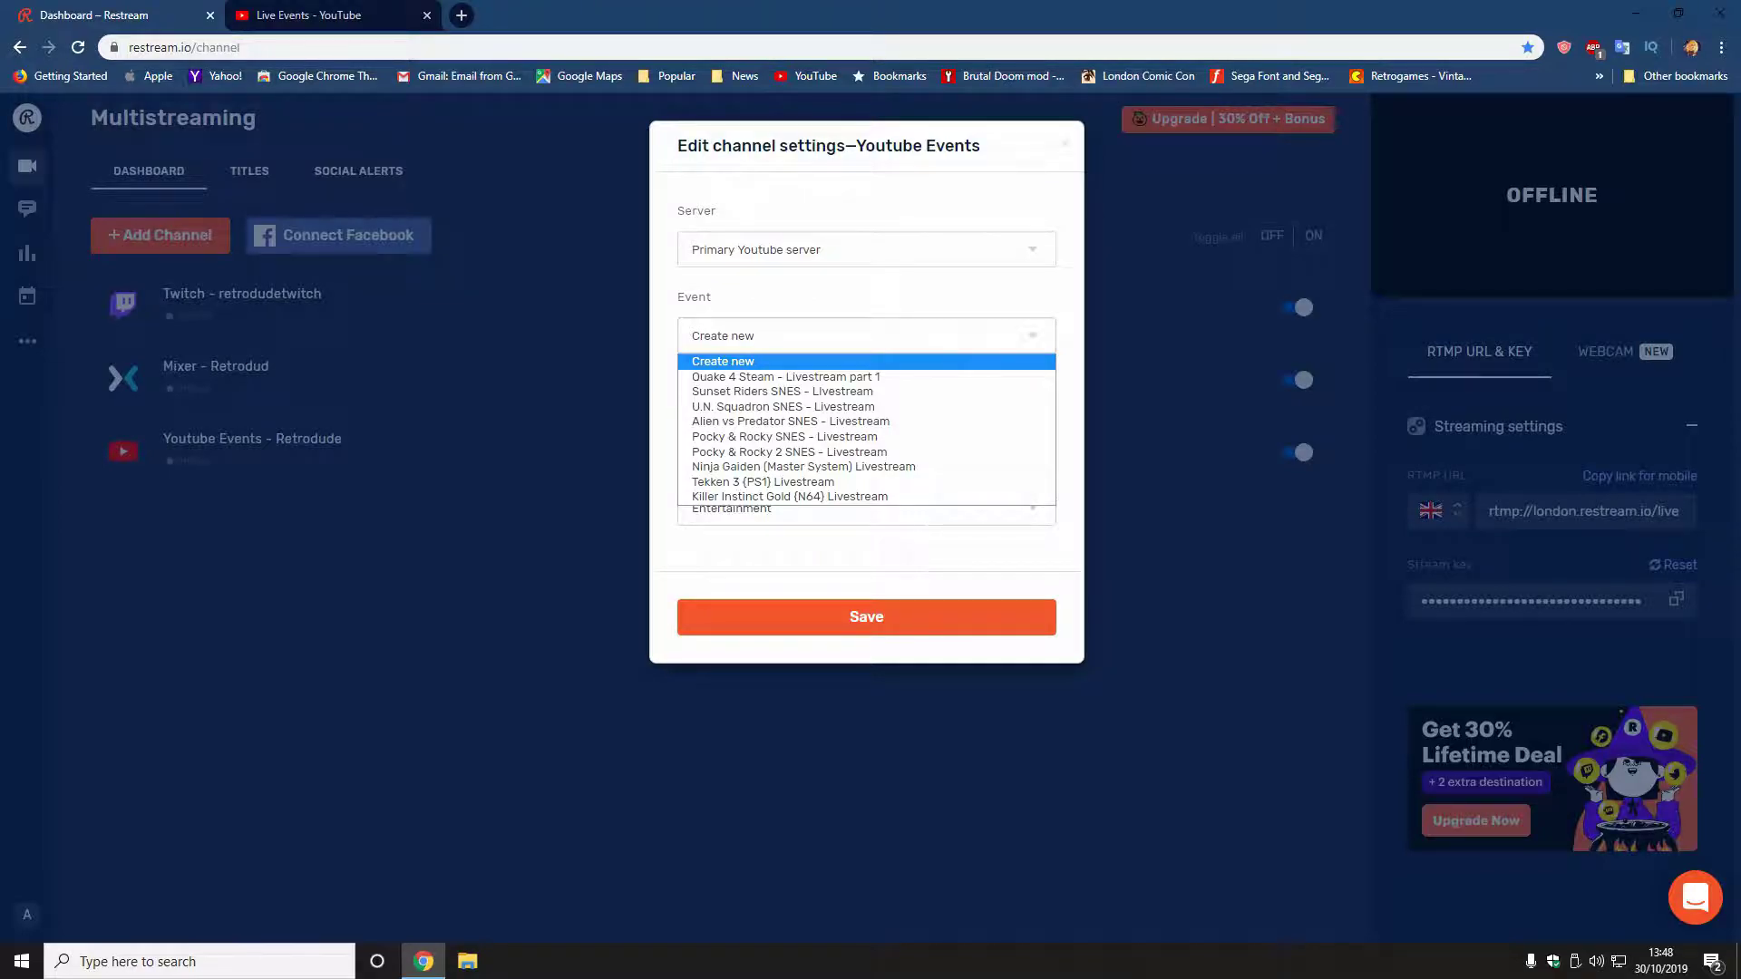
{"action": "key", "text": "Escape"}
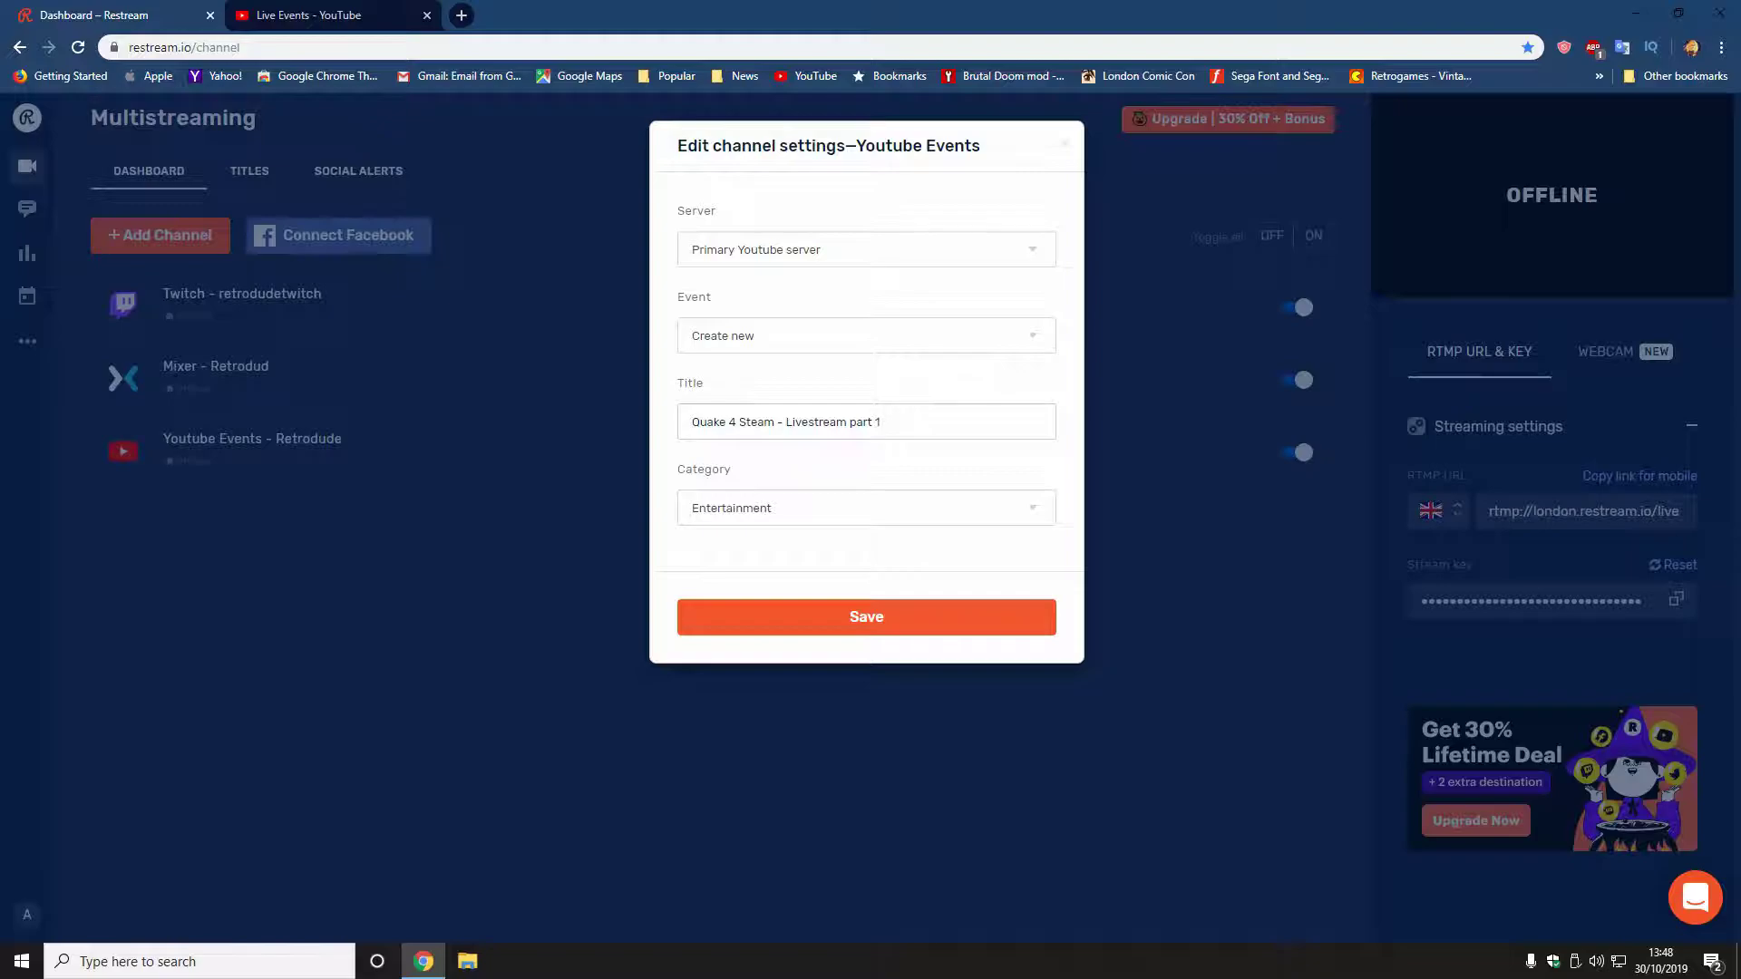
{"action": "key", "text": "Escape"}
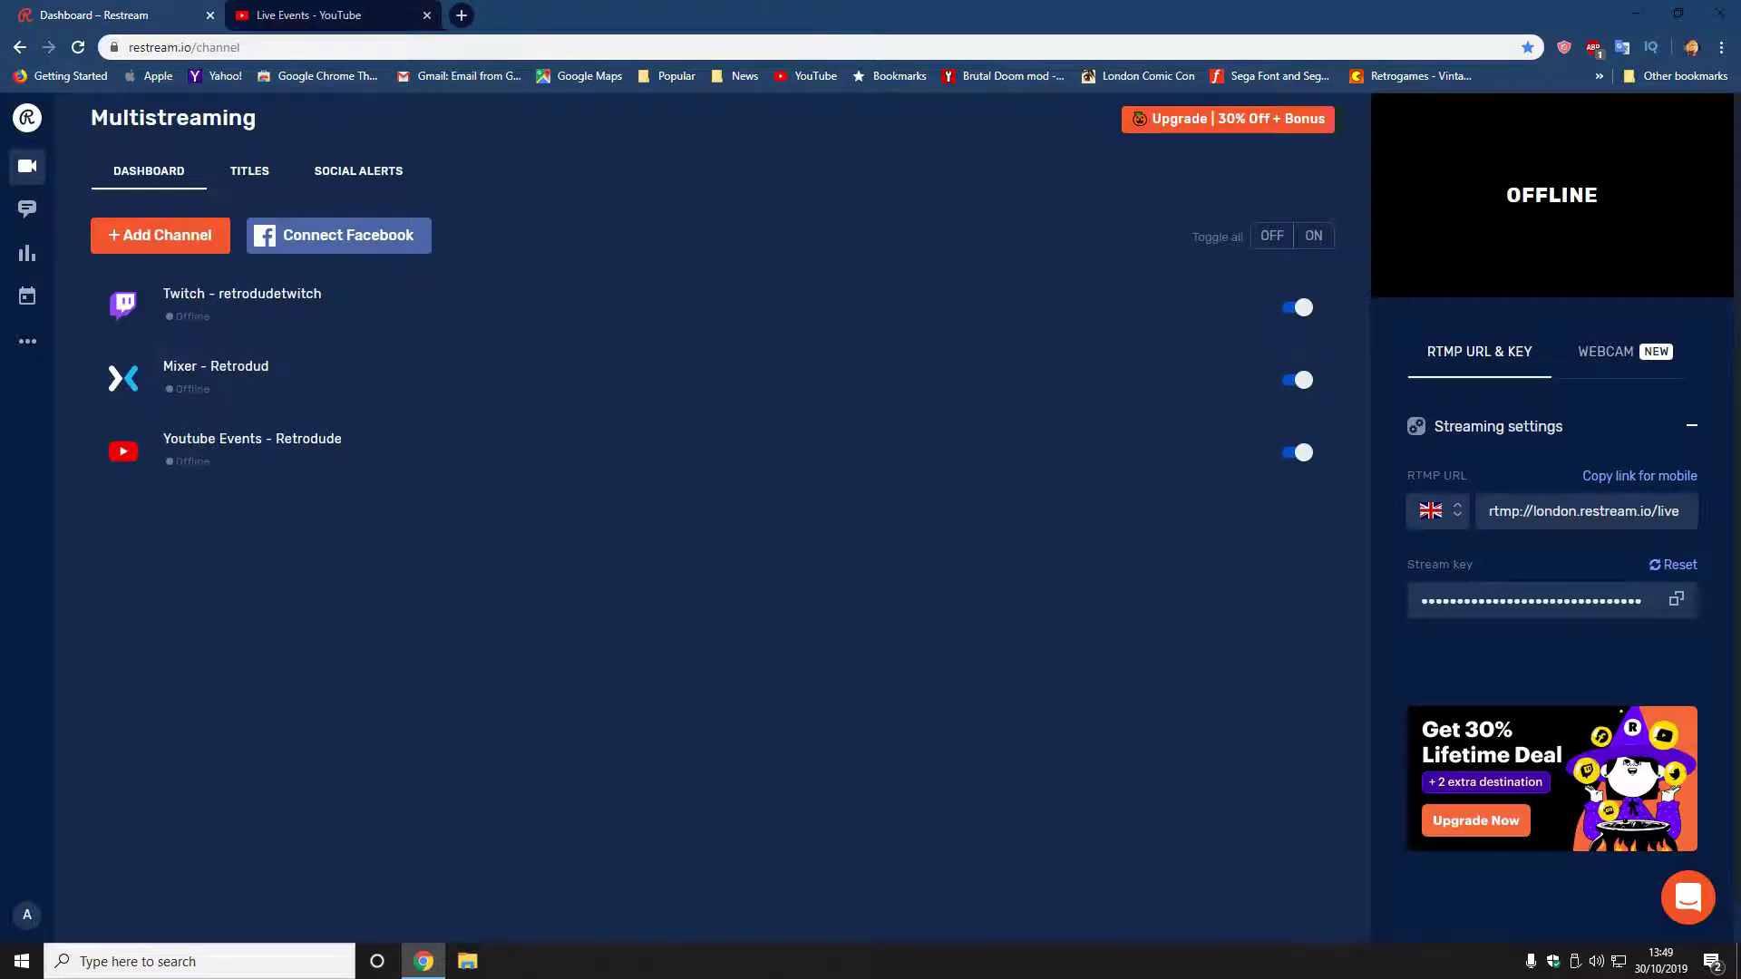
Step: Switch to YouTube, view the page of the "Quake 4 Steam - Livestream part 1" event and copy its title
{"action": "left_click", "coordinate": [322, 15]}
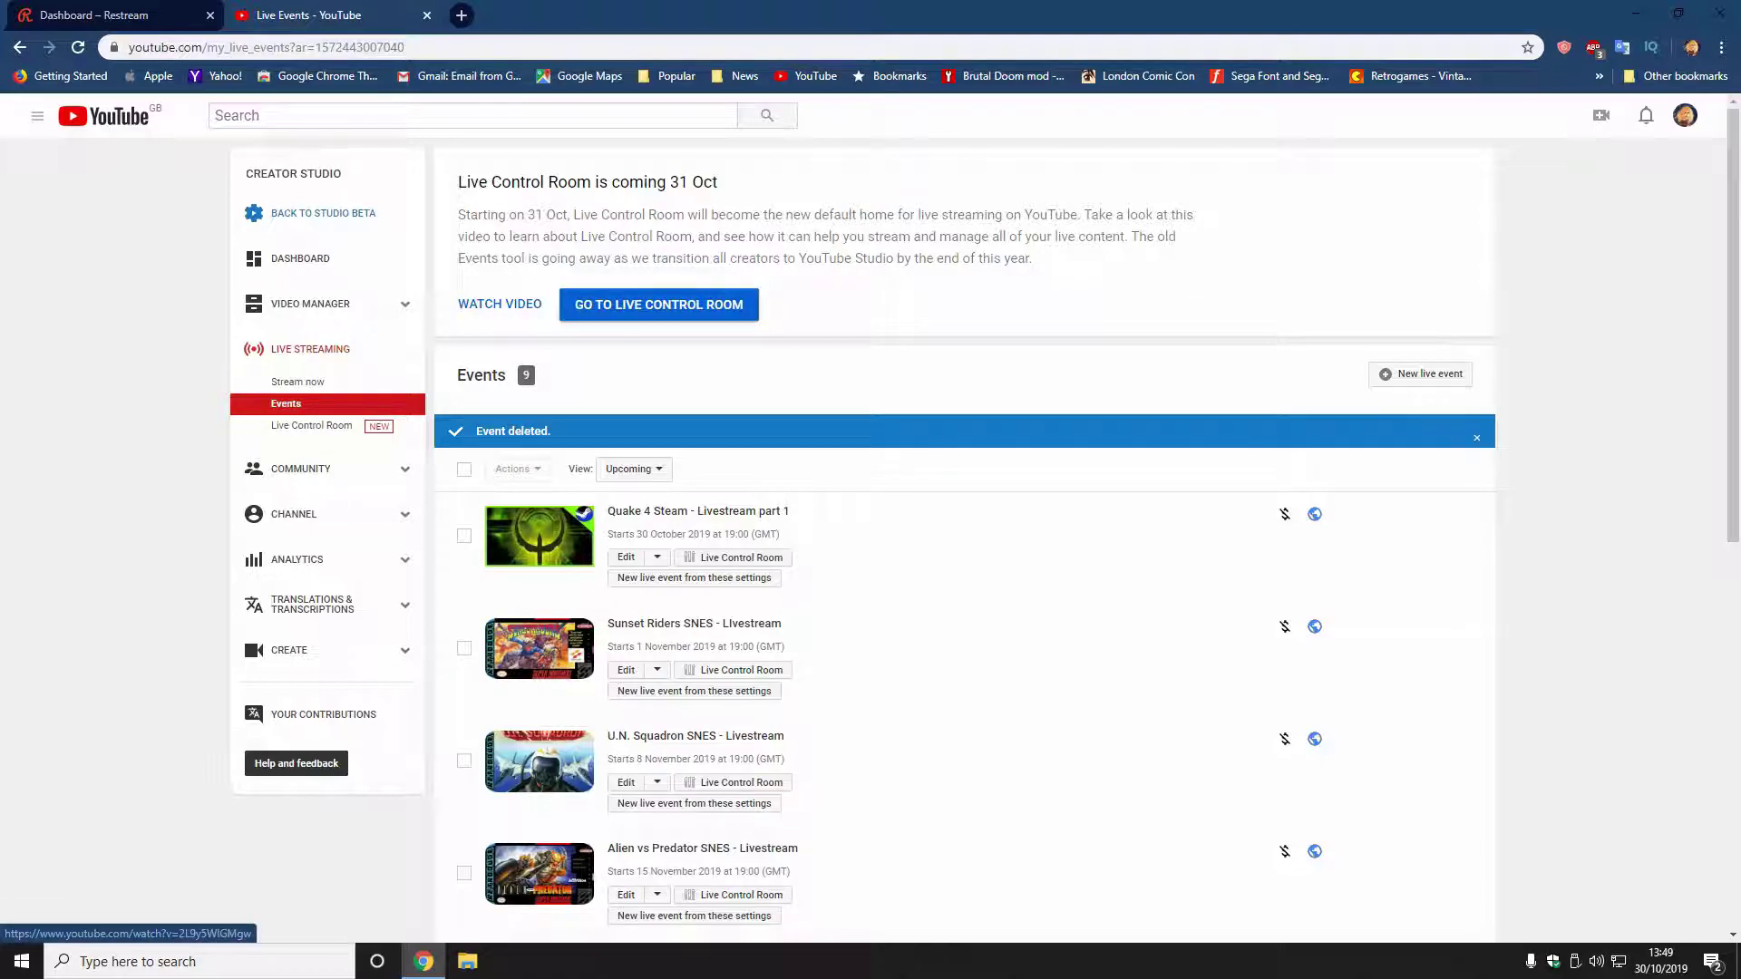
{"action": "left_click", "coordinate": [697, 510]}
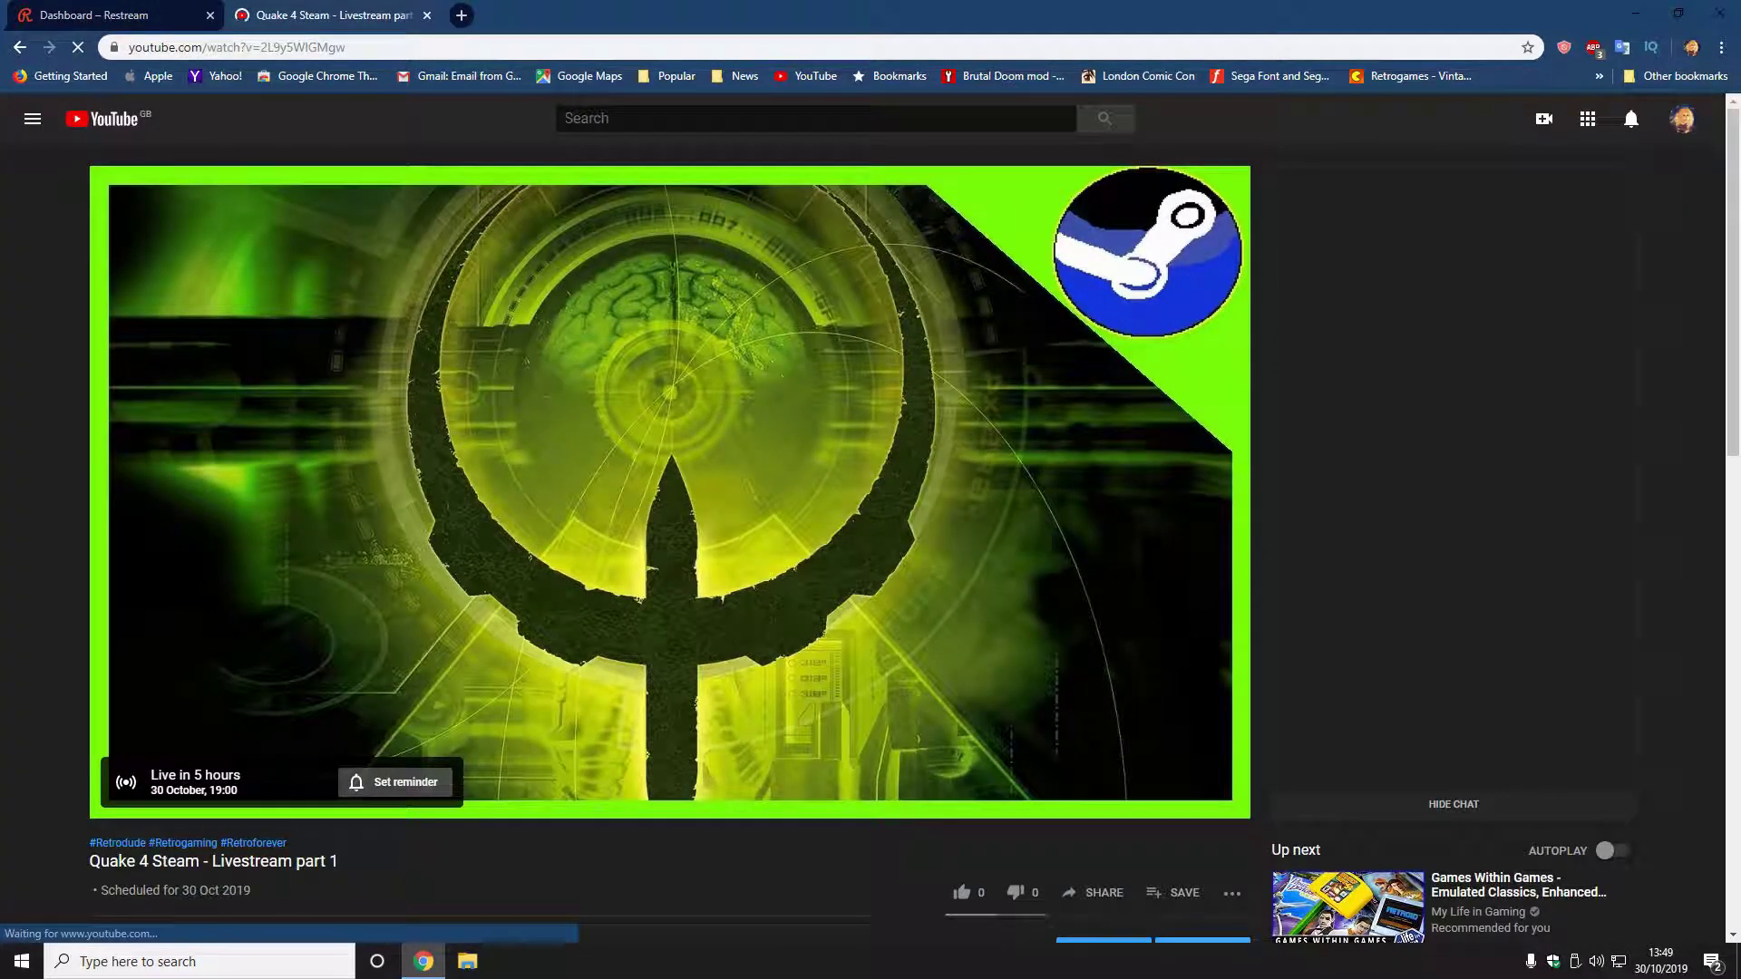
{"action": "scroll", "coordinate": [689, 510], "scroll_direction": "down", "scroll_amount": 5}
{"action": "scroll", "coordinate": [670, 511], "scroll_direction": "up", "scroll_amount": 2}
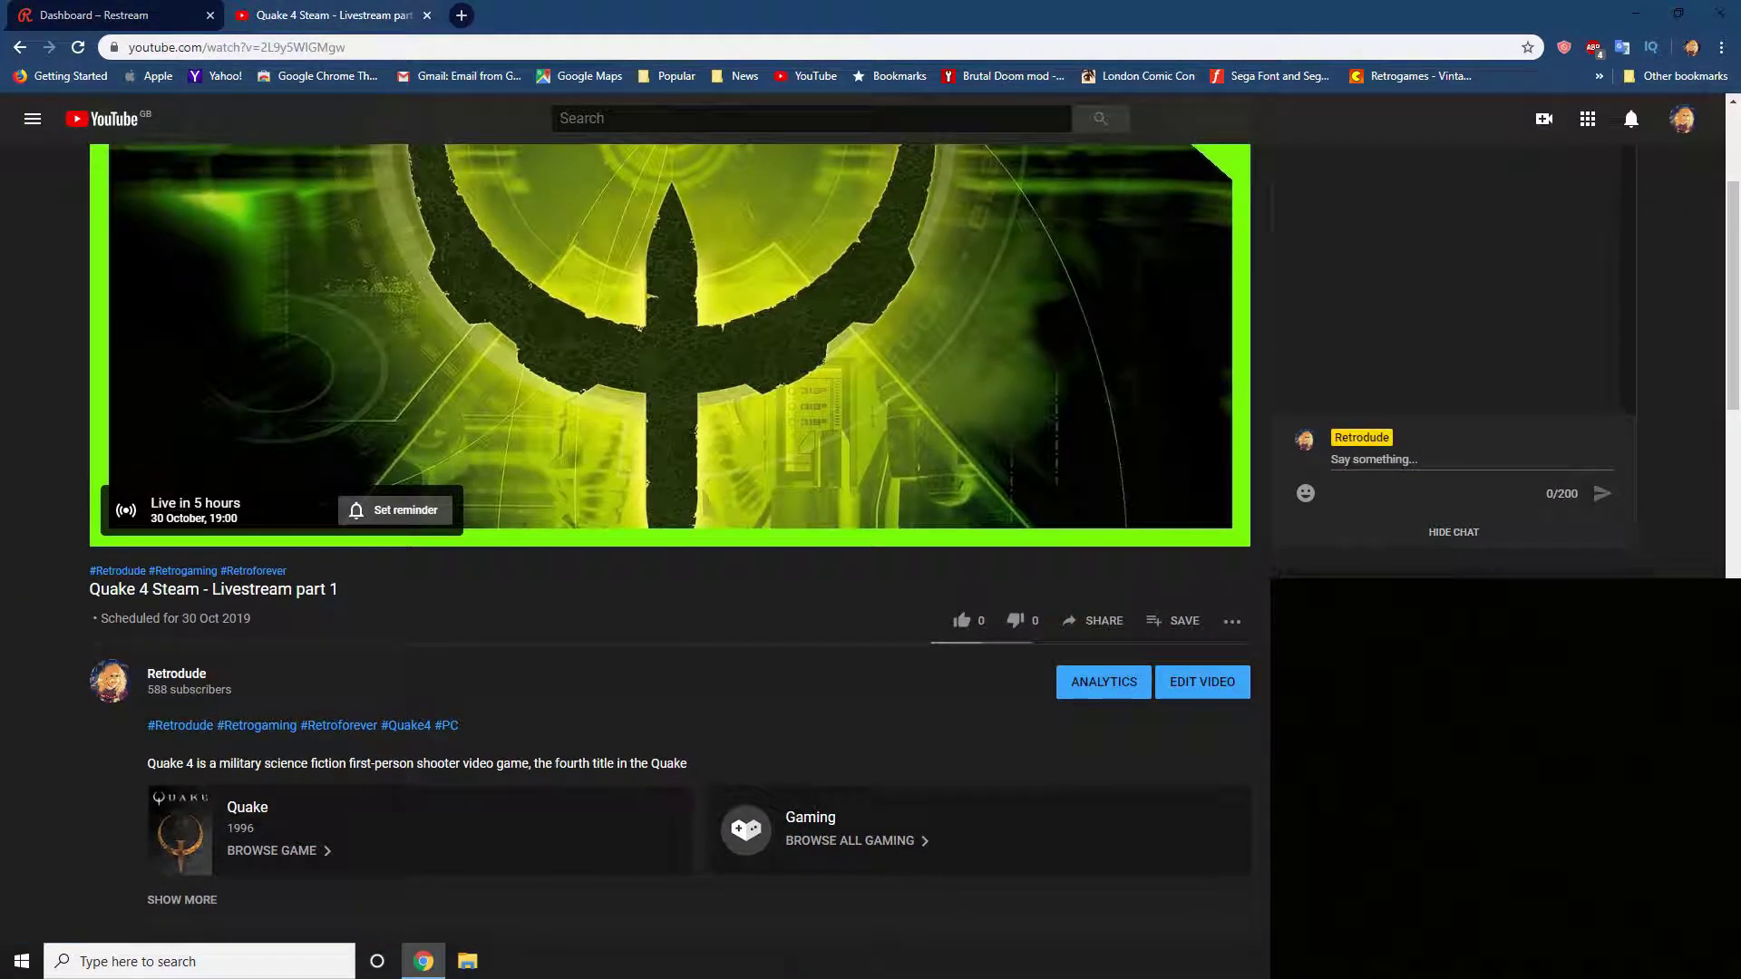
{"action": "left_click_drag", "start_coordinate": [338, 589], "coordinate": [85, 591]}
{"action": "left_click_drag", "start_coordinate": [934, 857], "coordinate": [90, 590]}
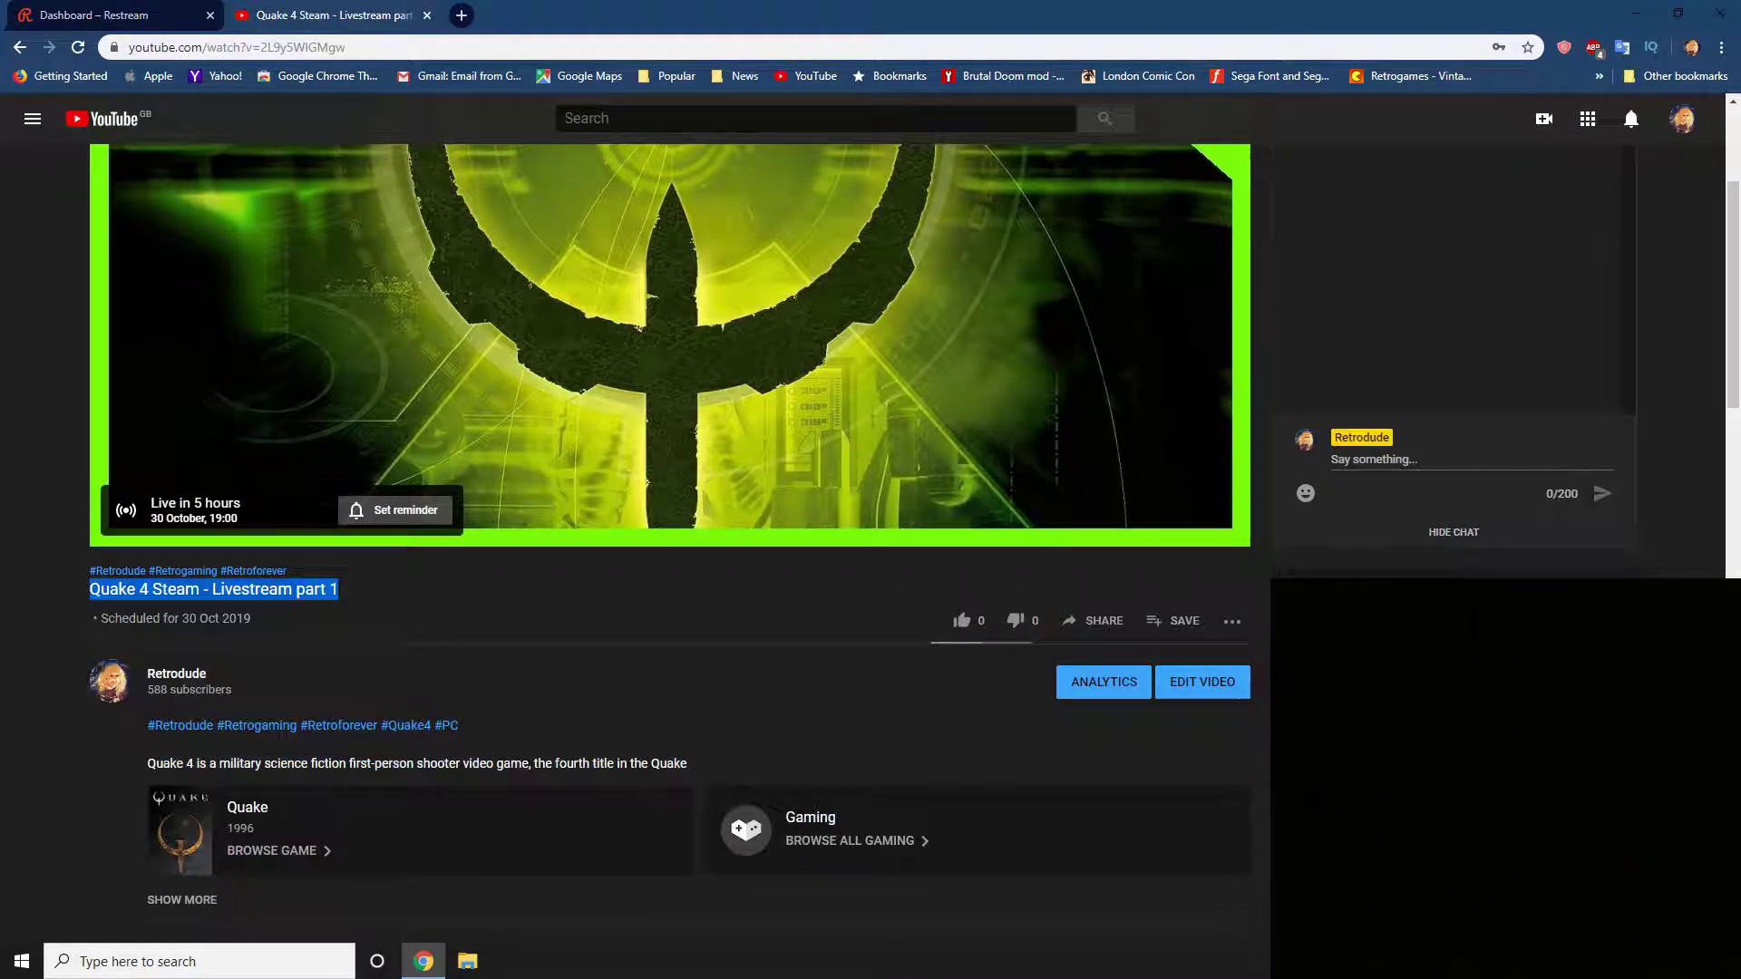
{"action": "right_click", "coordinate": [95, 590]}
{"action": "left_click", "coordinate": [140, 603]}
{"action": "scroll", "coordinate": [669, 543], "scroll_direction": "up", "scroll_amount": 3}
Step: In Restream's stream titles, change the Mixer channel's game to Quake 4 and update it
{"action": "left_click", "coordinate": [114, 14]}
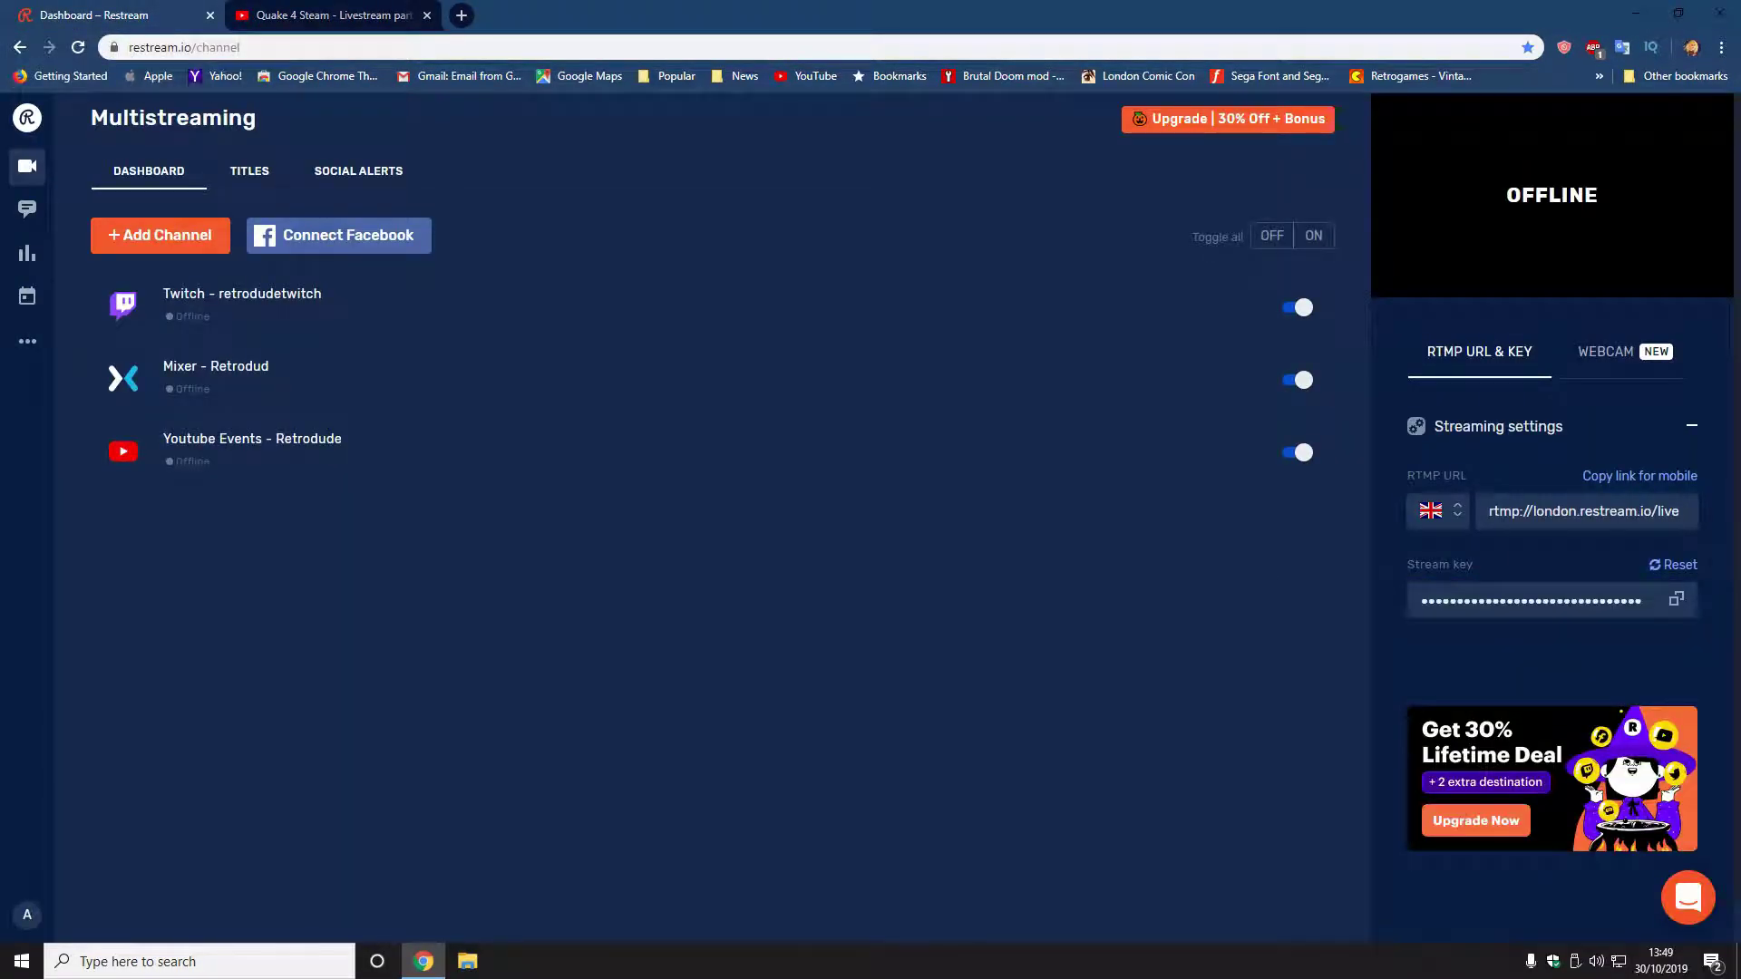
{"action": "left_click", "coordinate": [249, 170]}
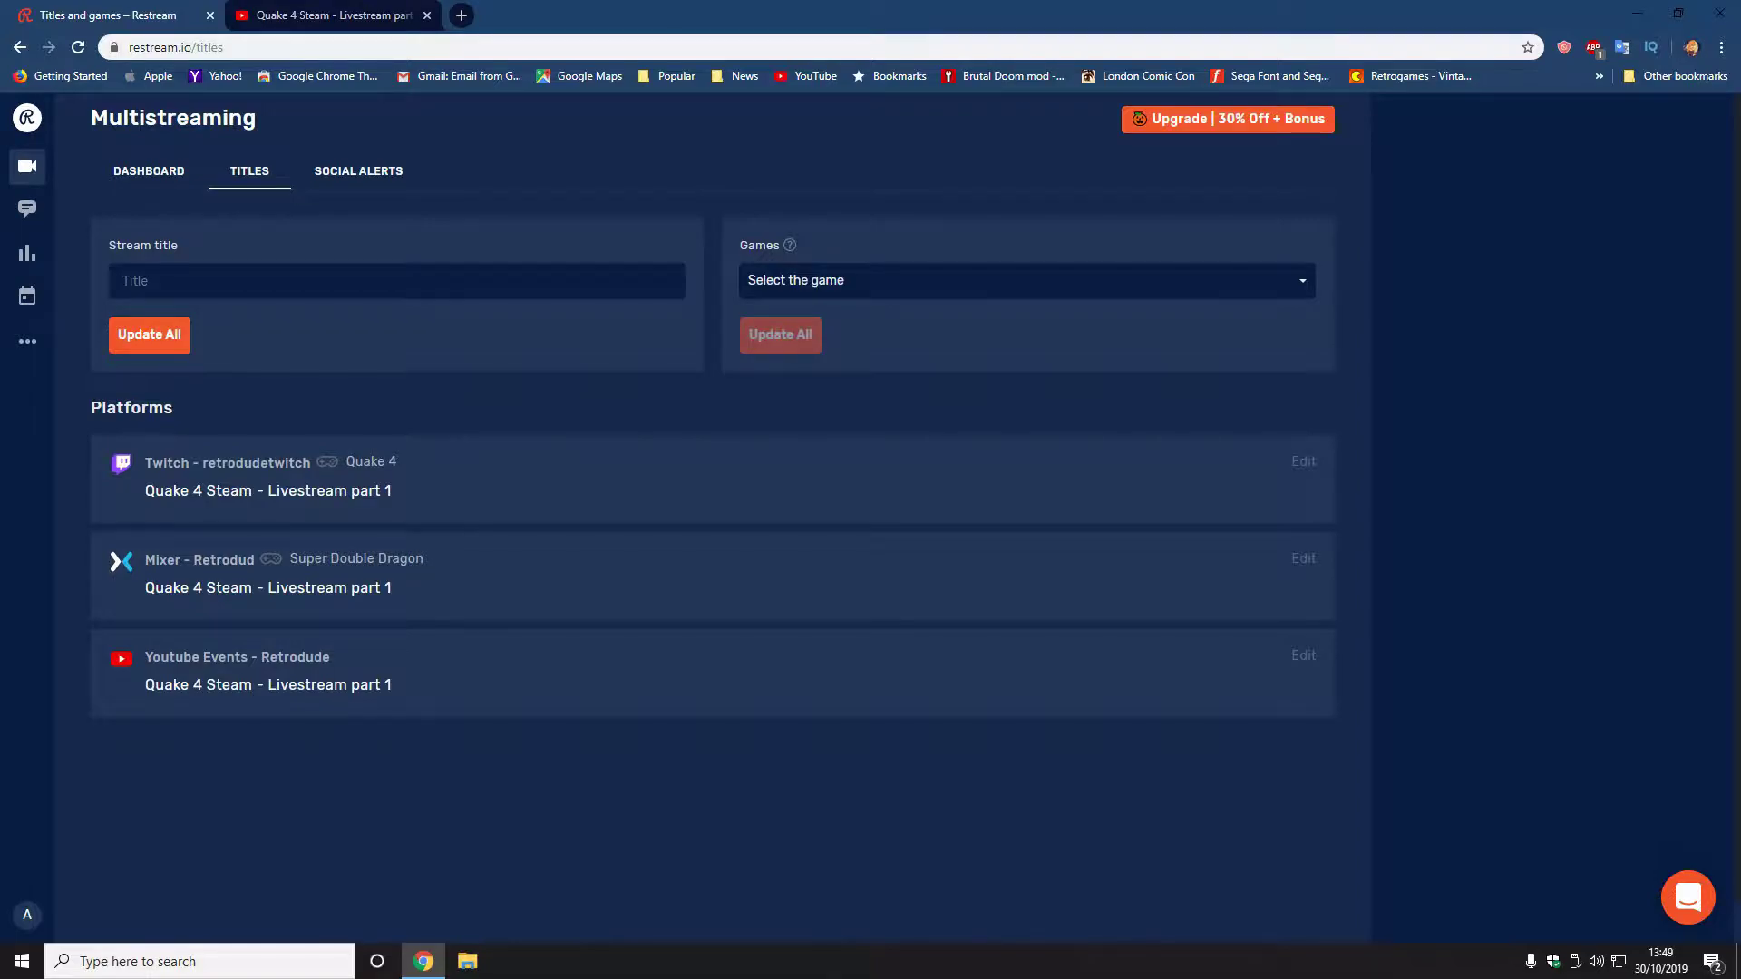
{"action": "left_click", "coordinate": [1303, 559]}
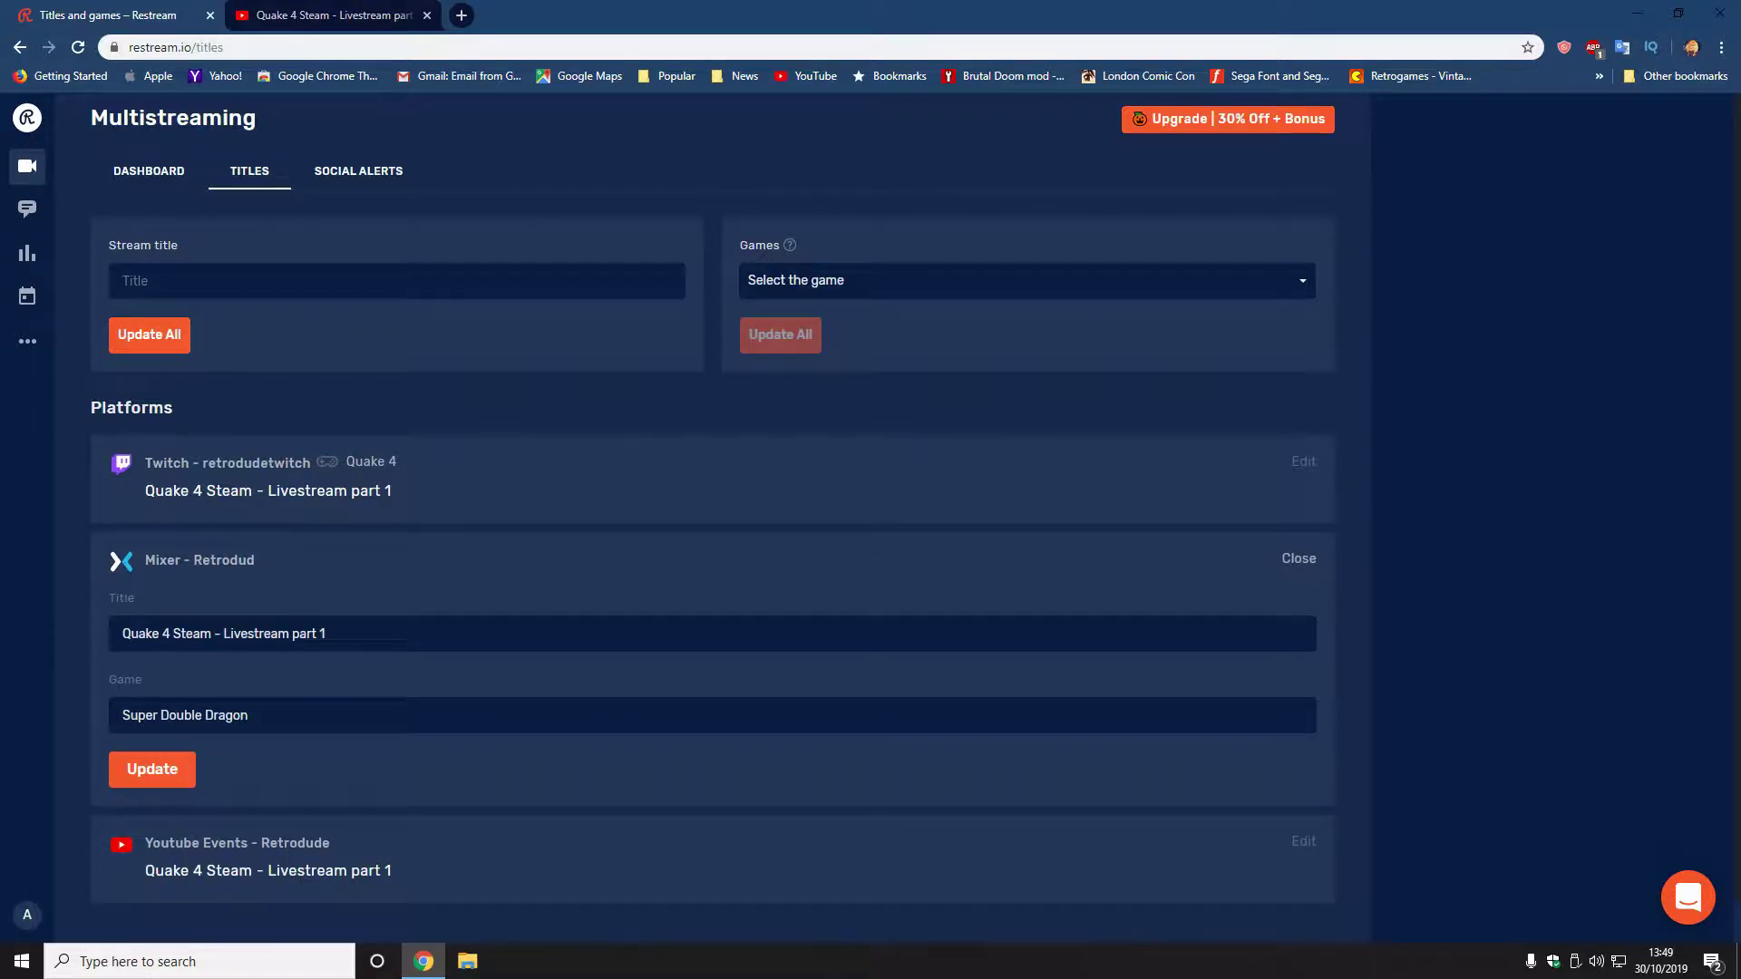
{"action": "key", "text": "BackSpace"}
{"action": "key", "text": "BackSpace"}
{"action": "key", "text": "BackSpace"}
{"action": "key", "text": "BackSpace"}
{"action": "key", "text": "BackSpace"}
{"action": "key", "text": "BackSpace"}
{"action": "key", "text": "BackSpace"}
{"action": "key", "text": "BackSpace"}
{"action": "key", "text": "BackSpace"}
{"action": "key", "text": "BackSpace"}
{"action": "key", "text": "BackSpace"}
{"action": "key", "text": "BackSpace"}
{"action": "key", "text": "BackSpace"}
{"action": "key", "text": "BackSpace"}
{"action": "key", "text": "BackSpace"}
{"action": "key", "text": "BackSpace"}
{"action": "key", "text": "BackSpace"}
{"action": "key", "text": "BackSpace"}
{"action": "key", "text": "BackSpace"}
{"action": "type", "text": "Quake 4"}
{"action": "key", "text": "Down"}
{"action": "key", "text": "Return"}
{"action": "left_click", "coordinate": [152, 769]}
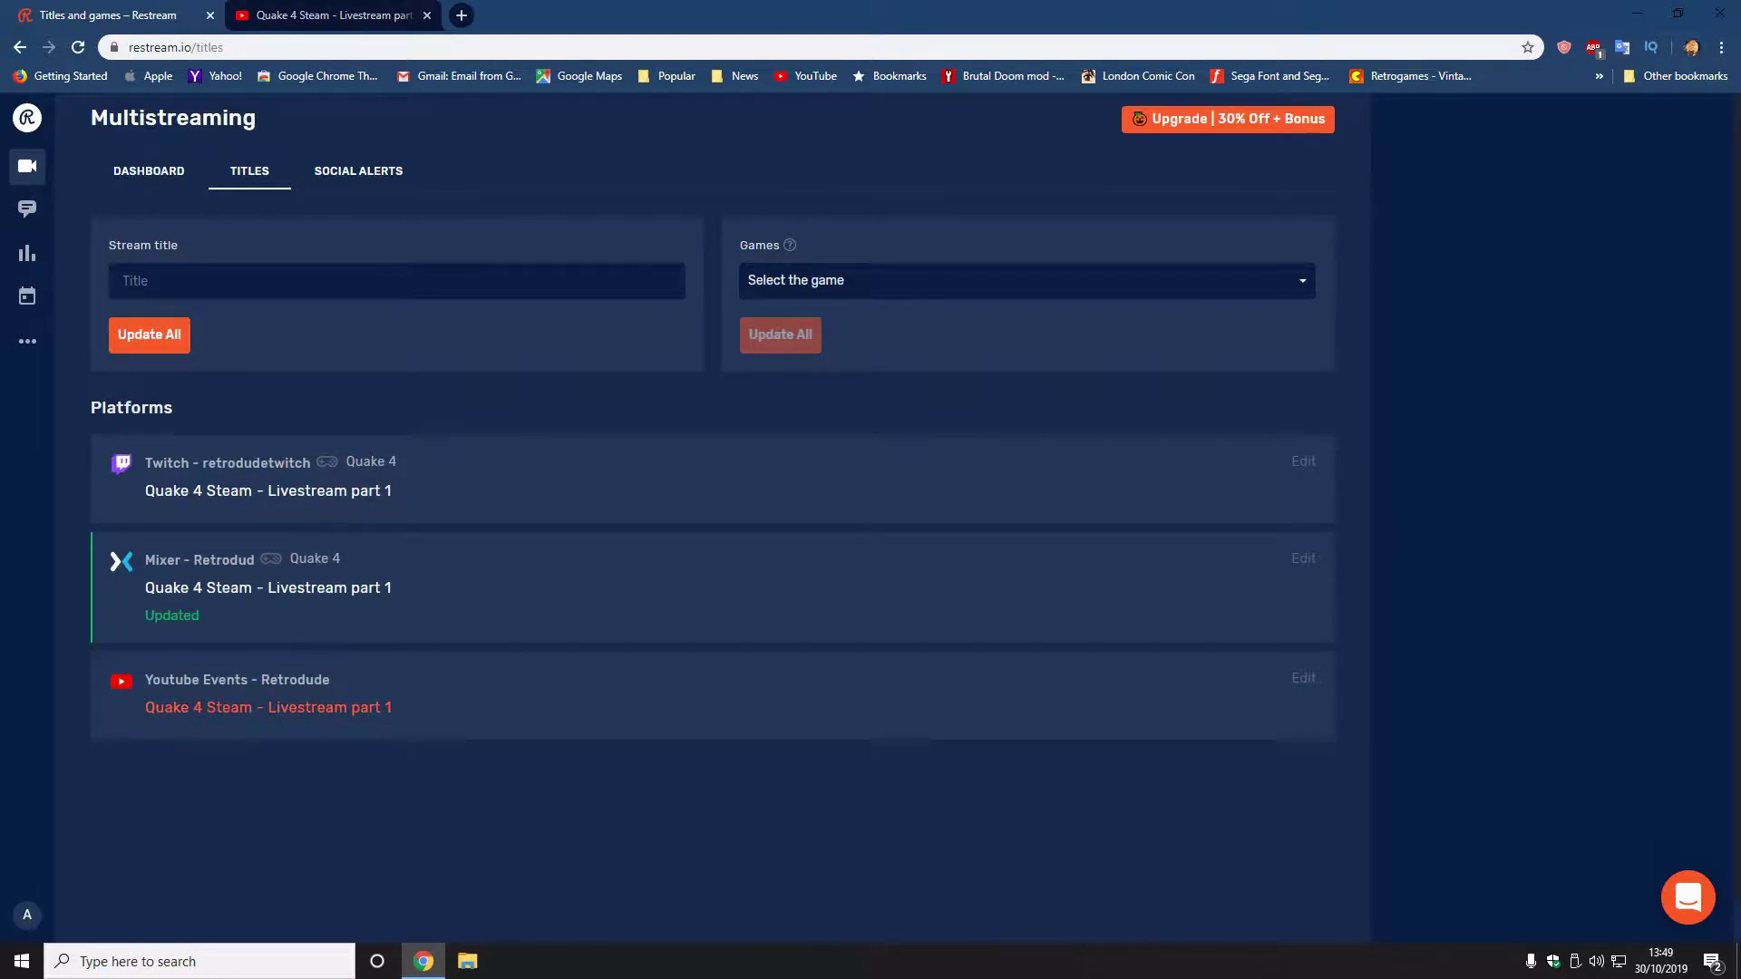
Step: Examine the editable title and description fields for the Youtube Events platform
{"action": "left_click", "coordinate": [1303, 677]}
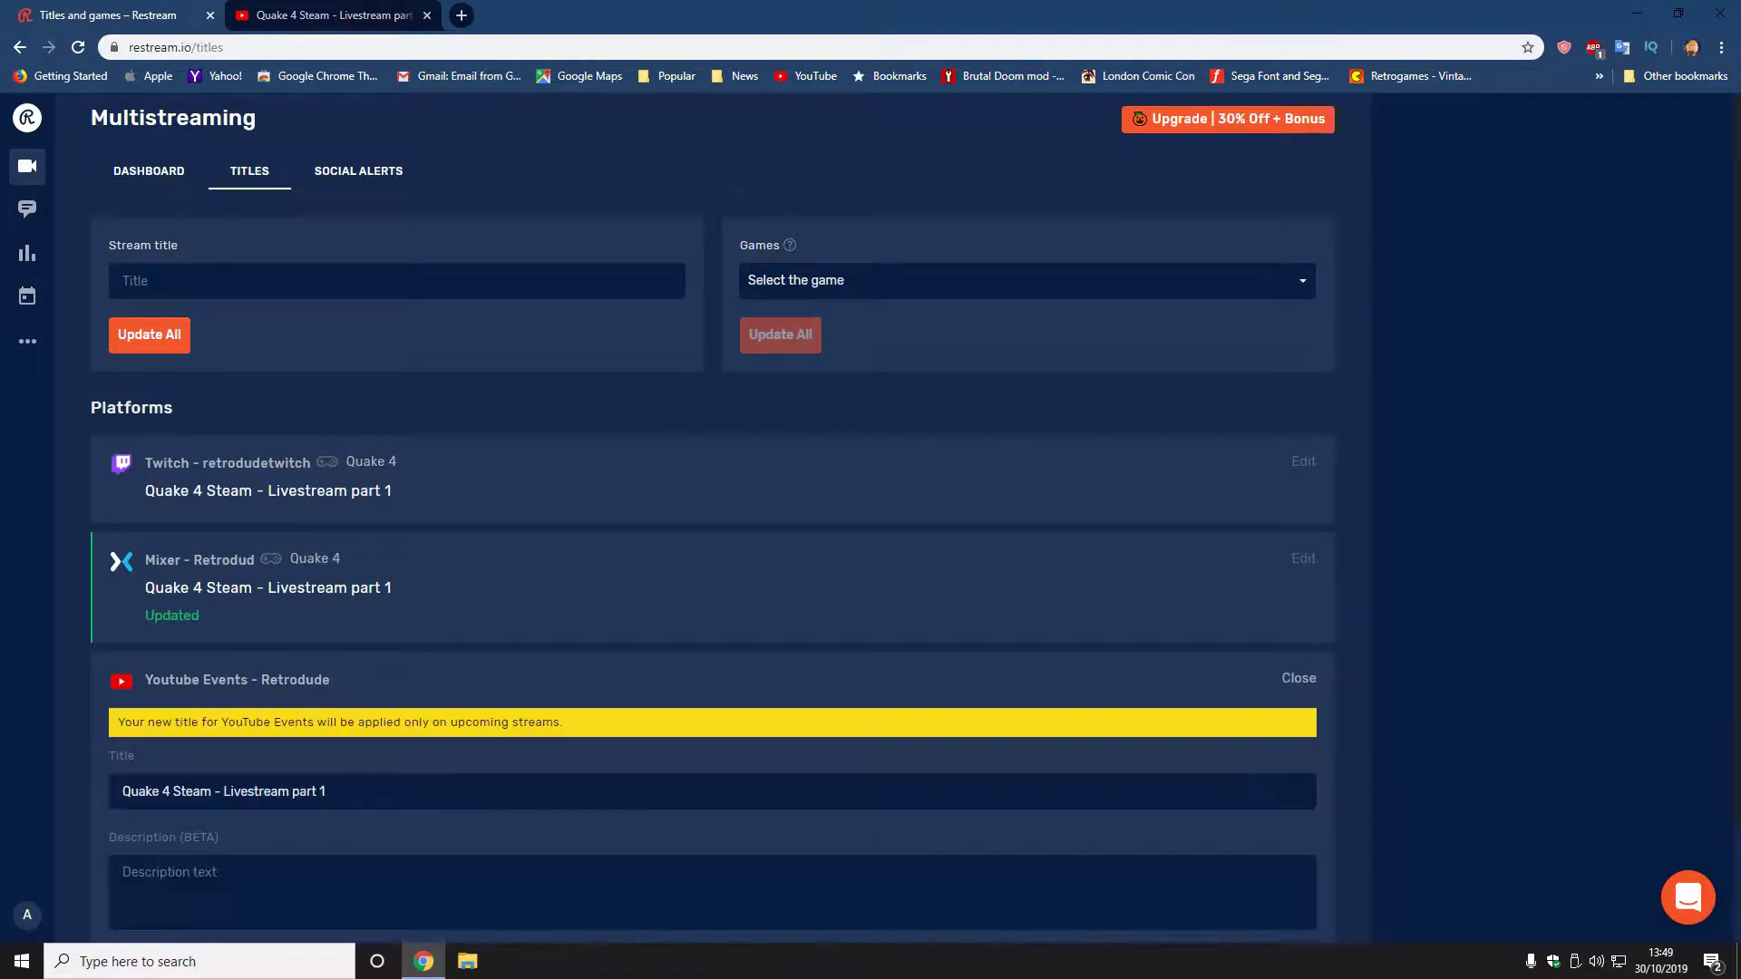
{"action": "scroll", "coordinate": [870, 517], "scroll_direction": "down", "scroll_amount": 2}
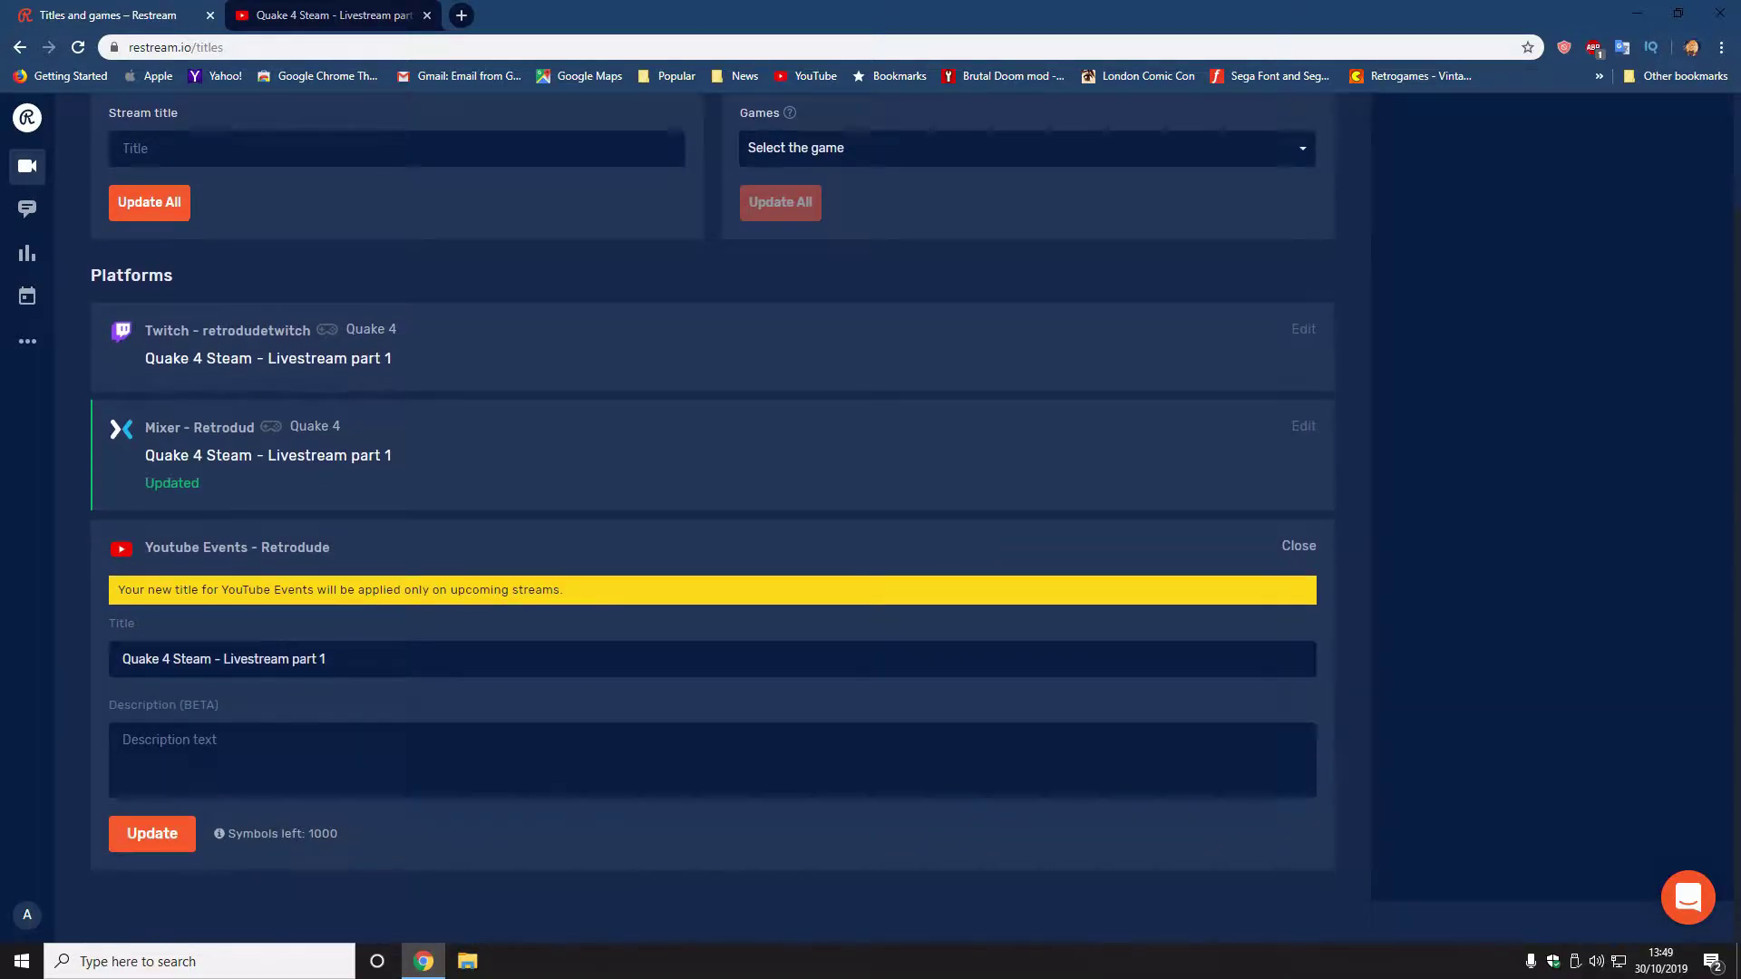
{"action": "scroll", "coordinate": [871, 517], "scroll_direction": "up", "scroll_amount": 2}
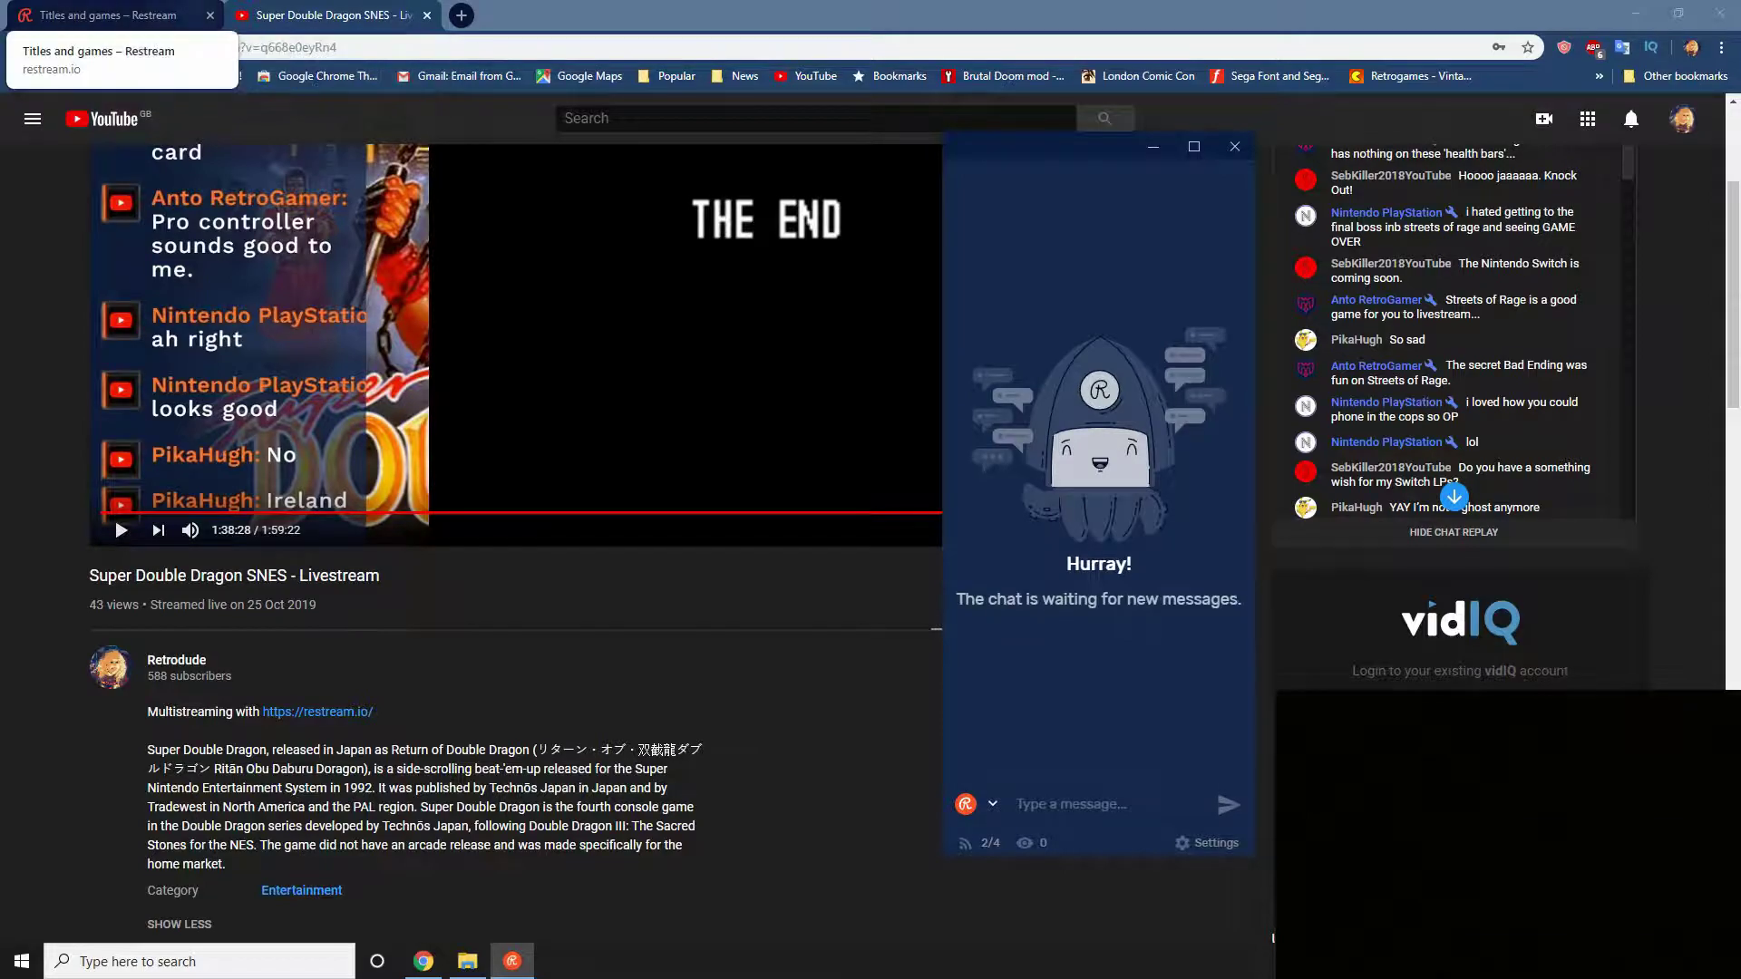
{"action": "left_click", "coordinate": [109, 15]}
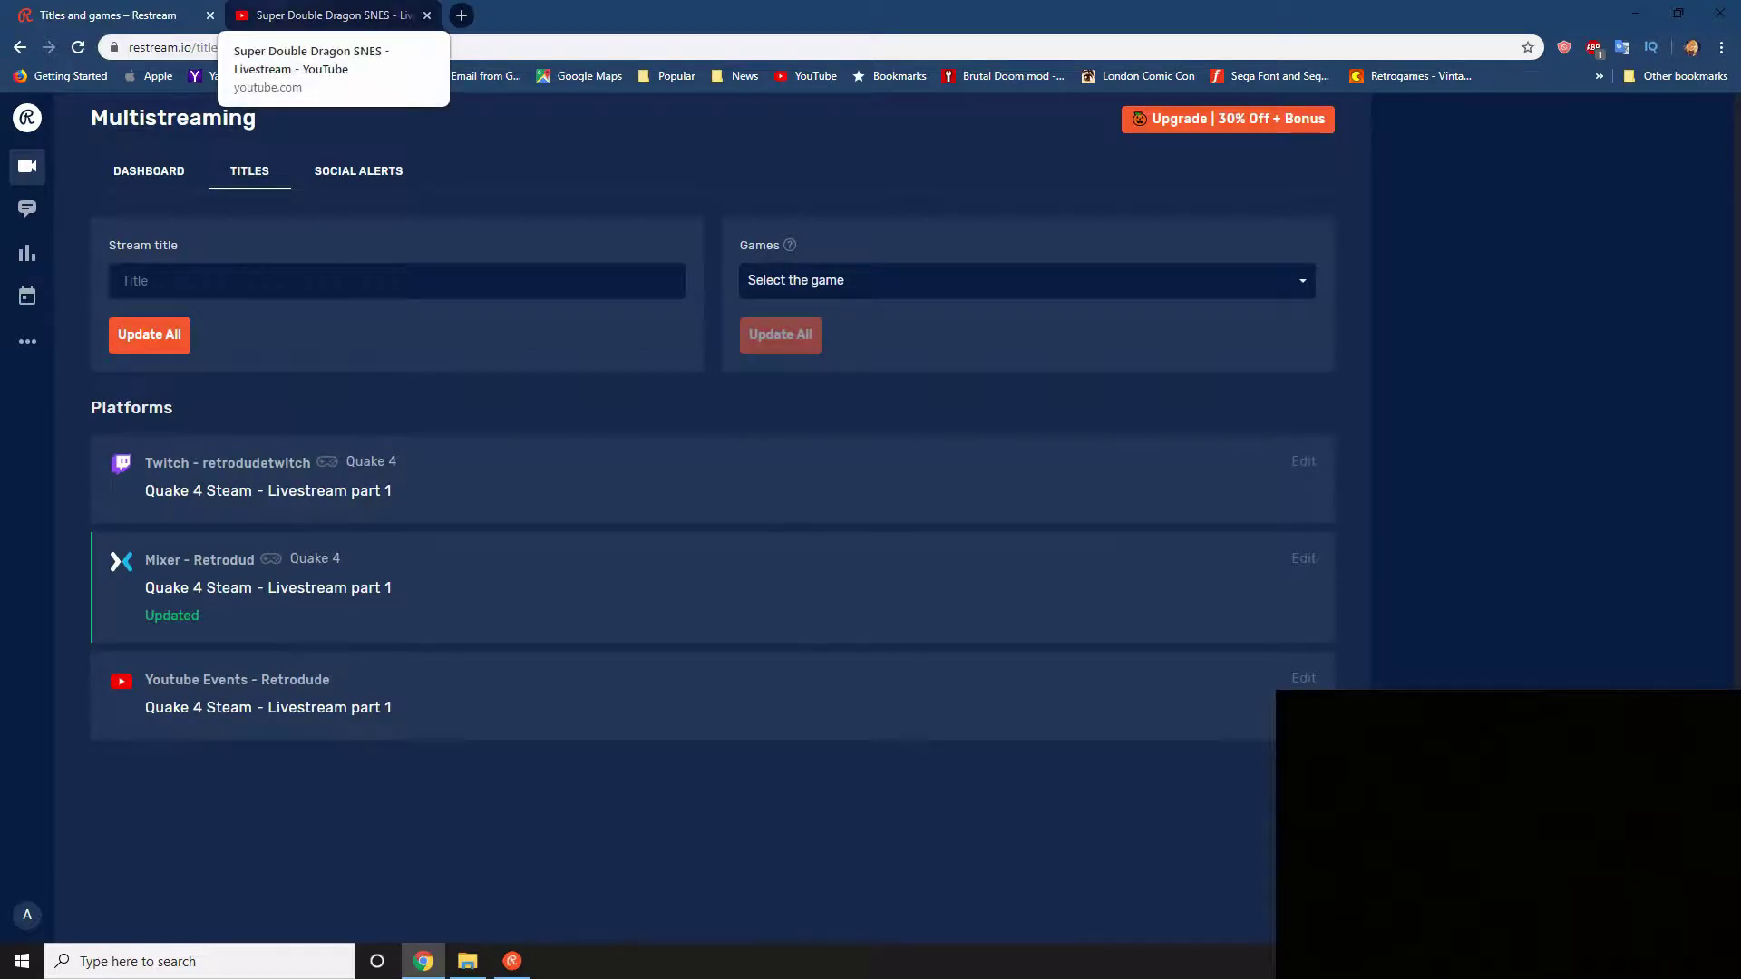
{"action": "left_click", "coordinate": [326, 15]}
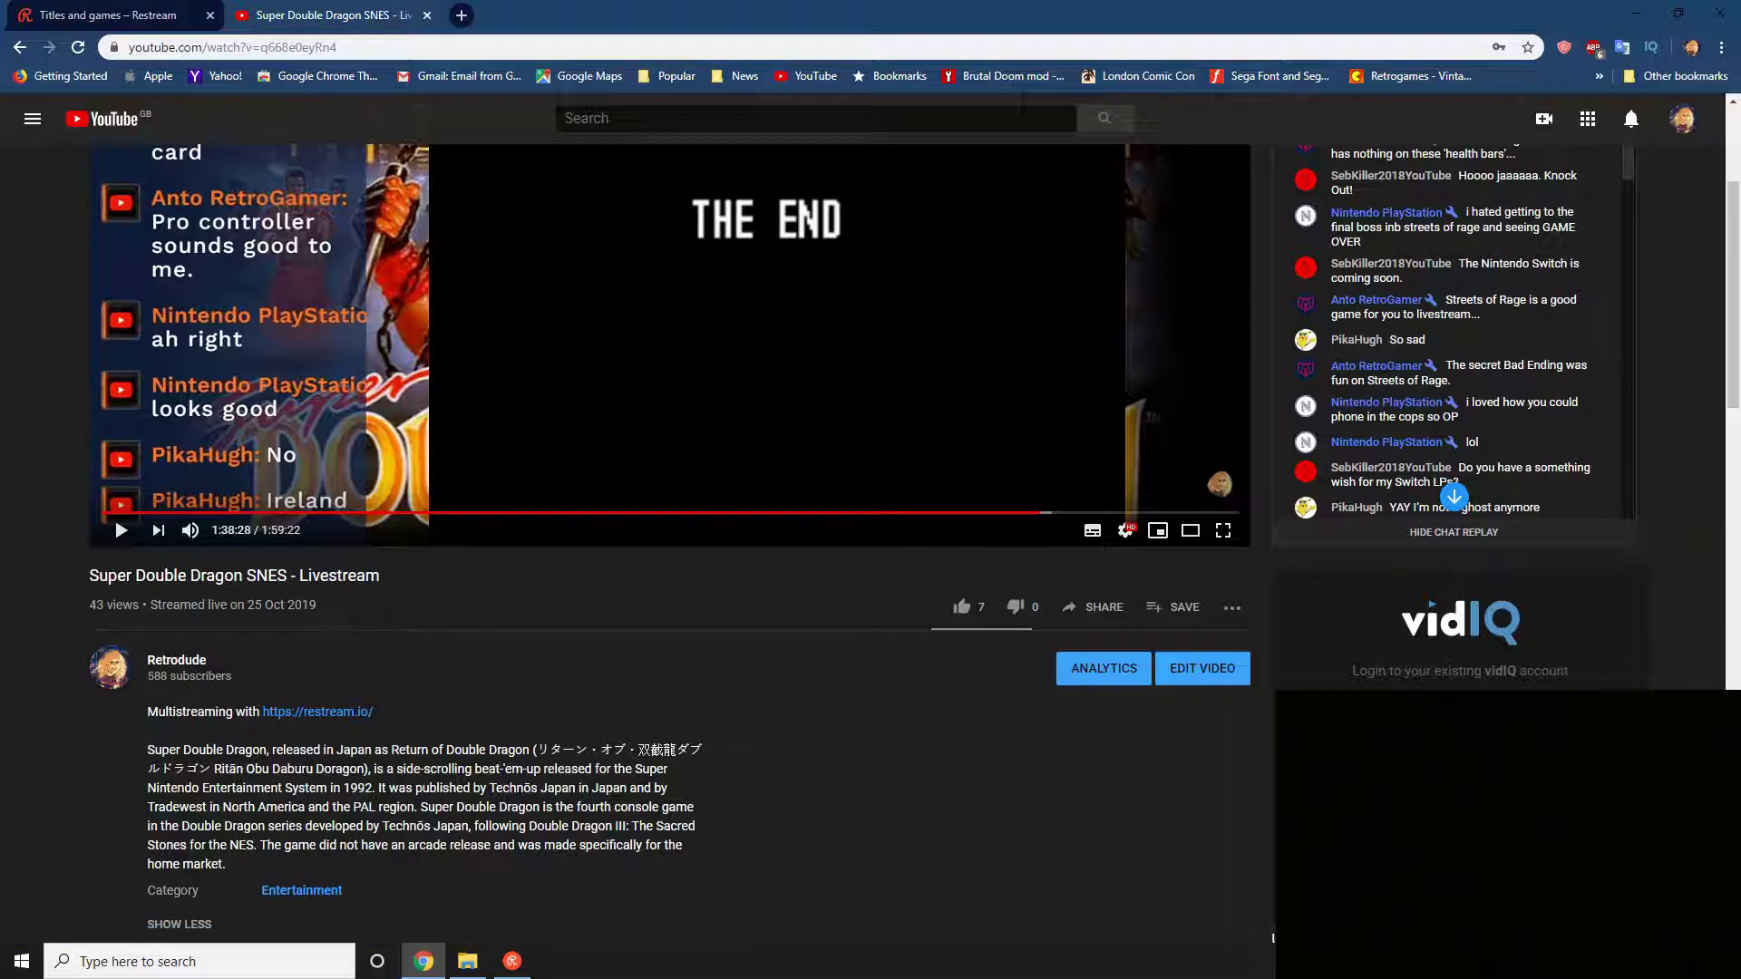
{"action": "left_click_drag", "start_coordinate": [148, 712], "coordinate": [372, 712]}
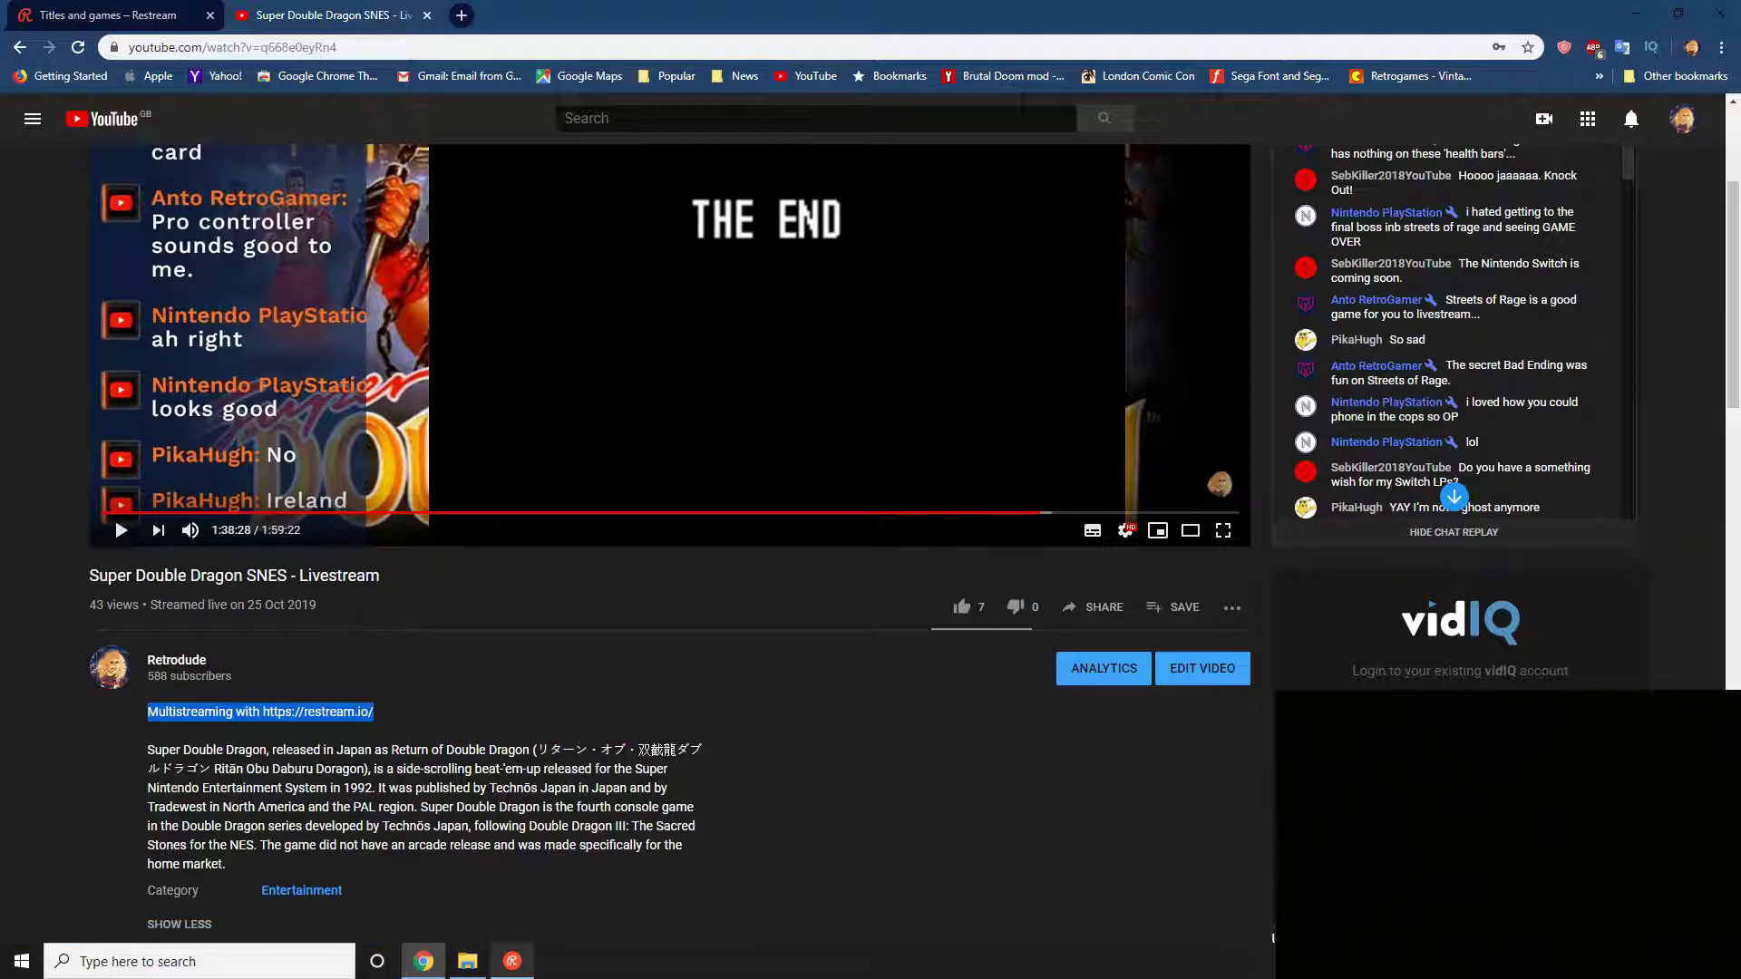
Step: Switch to Restream Chat, inspect the Bot settings with the relay mode option, and close the settings
{"action": "left_click", "coordinate": [512, 960]}
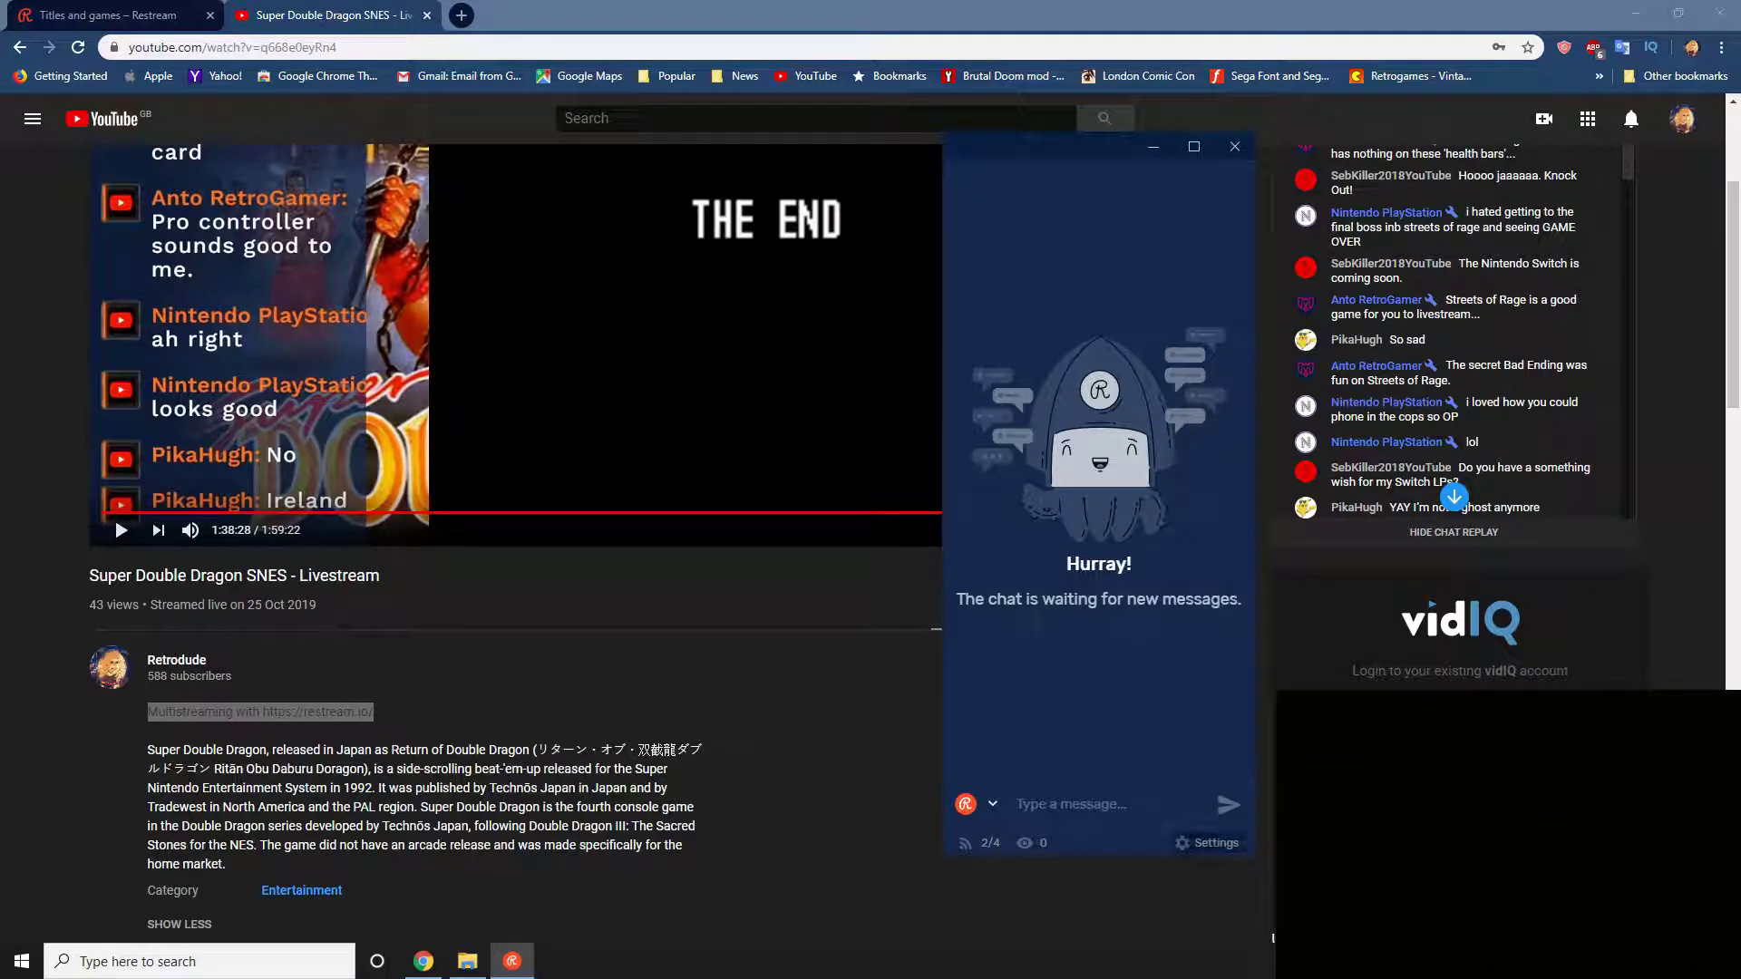
{"action": "left_click", "coordinate": [1206, 843]}
{"action": "left_click", "coordinate": [1114, 586]}
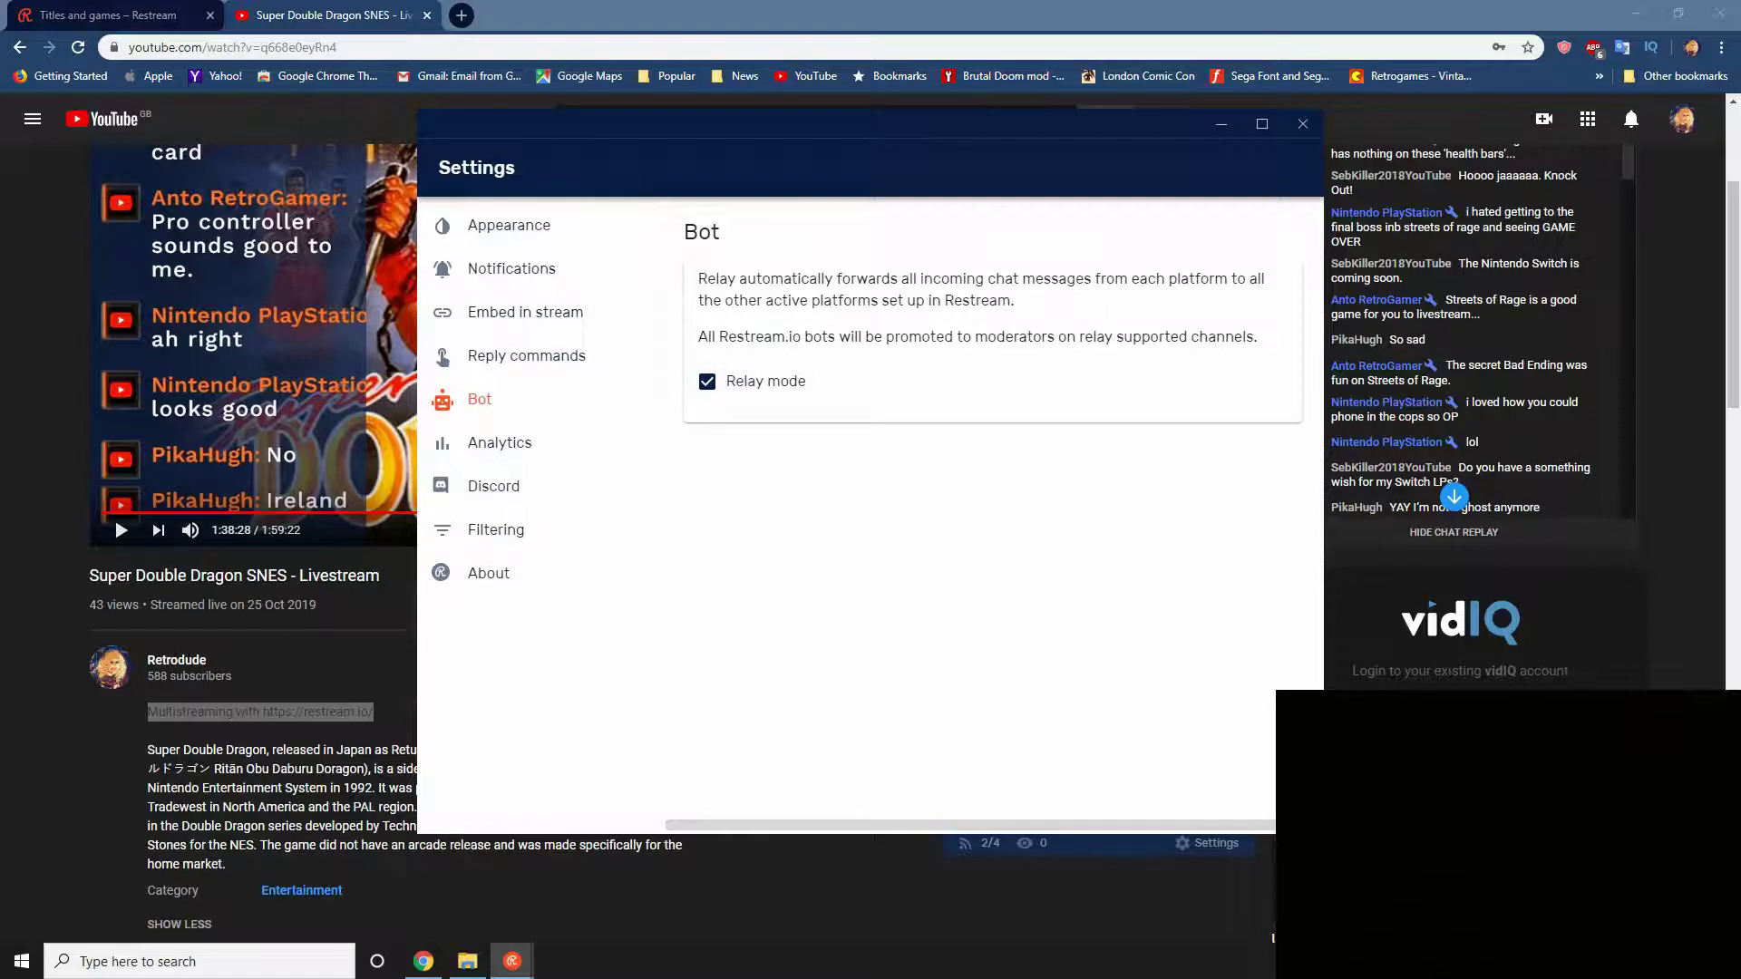
{"action": "left_click", "coordinate": [1303, 124]}
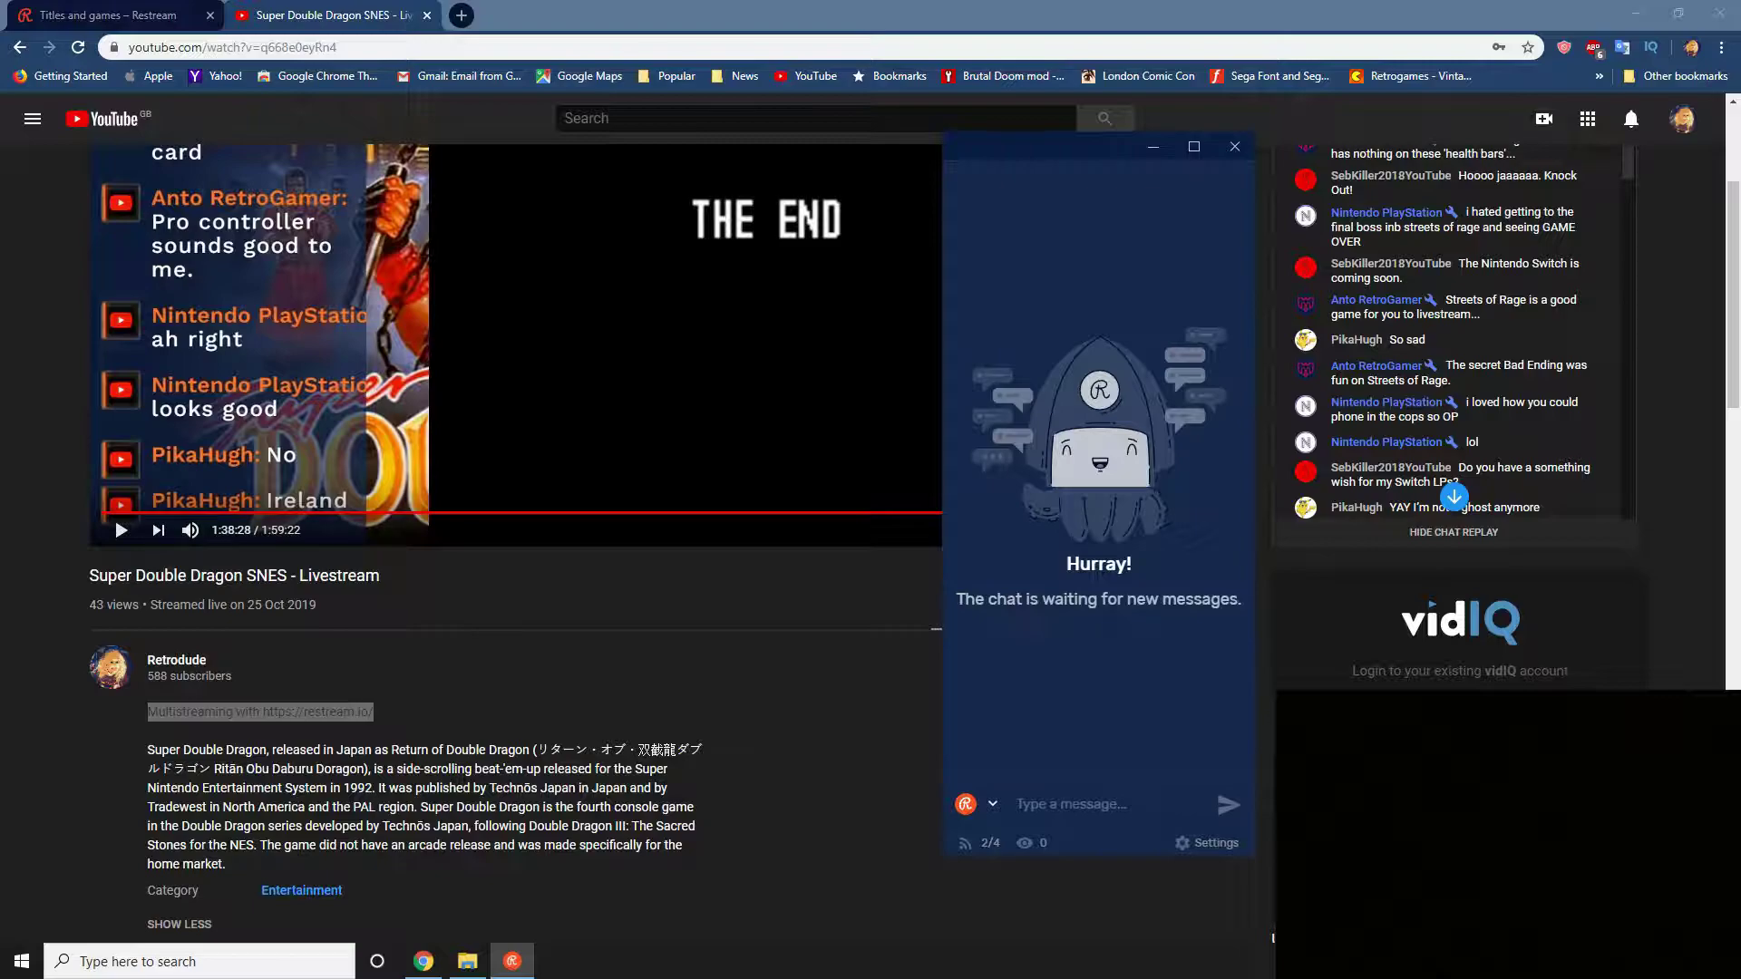